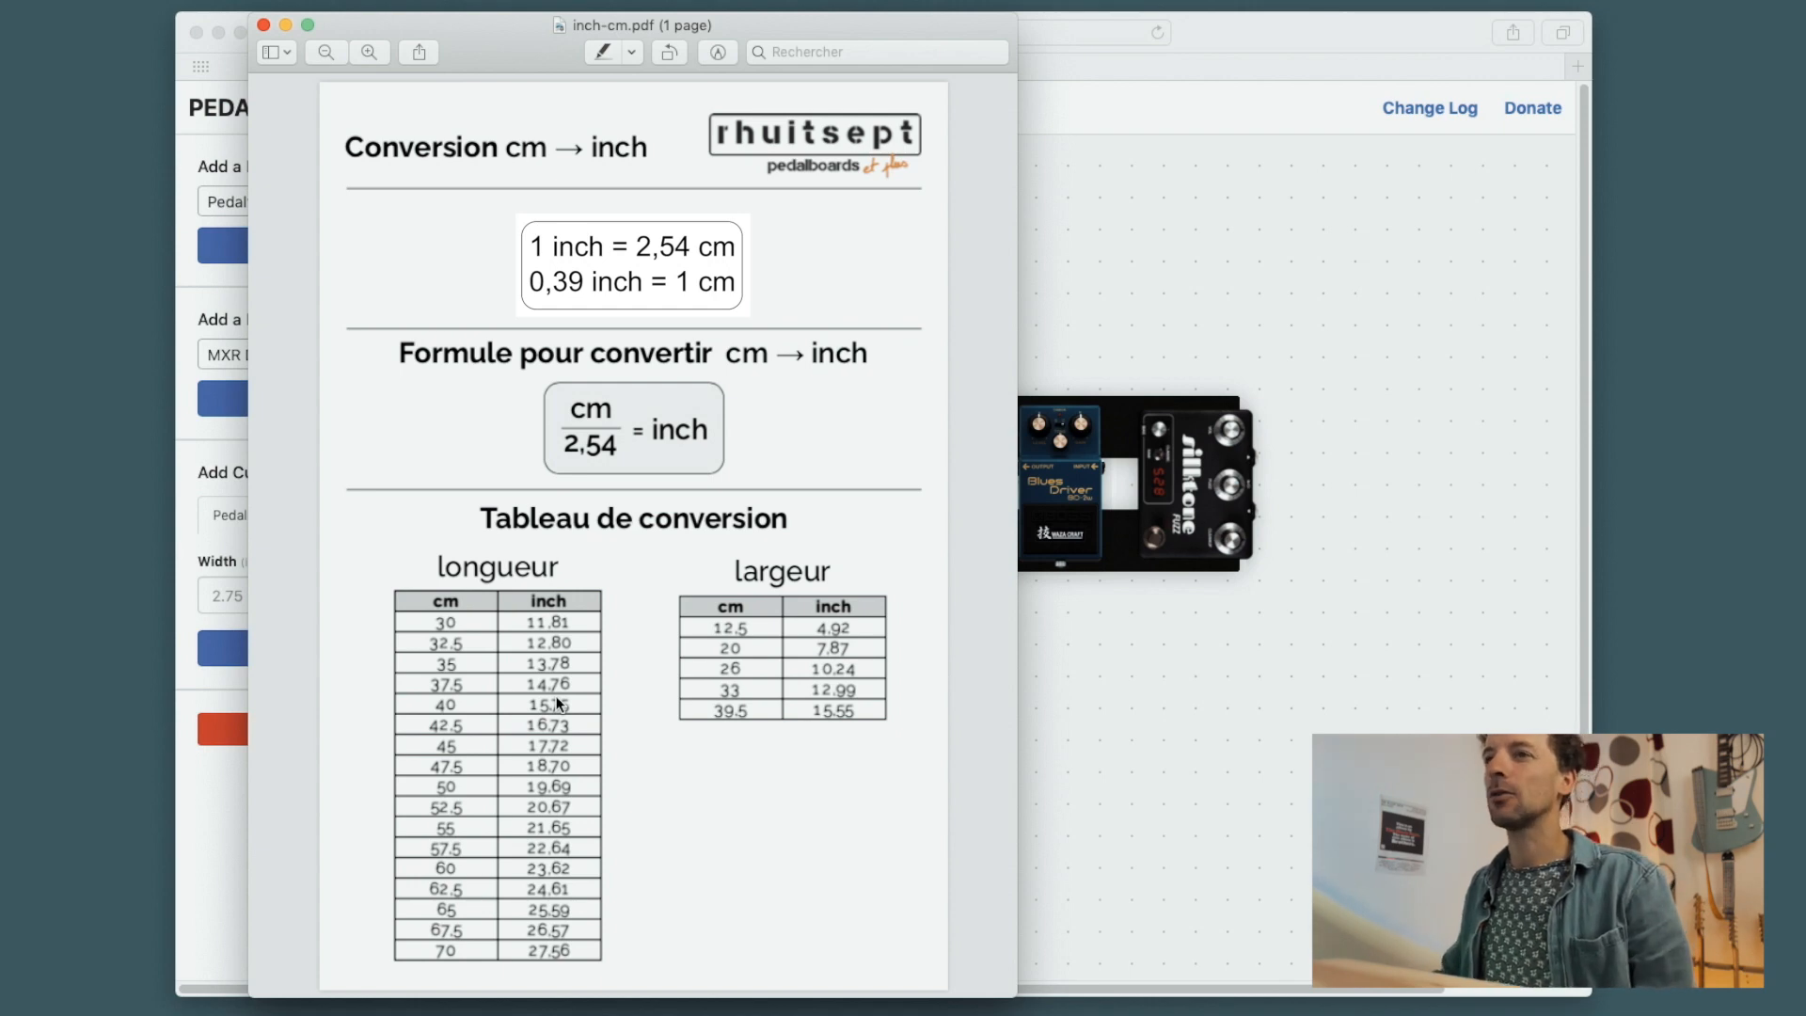
# Put away the cm-to-inch conversion PDF and add a custom pedalboard 14.76 inches wide and 4.92 inches high.
pyautogui.click(286, 26)
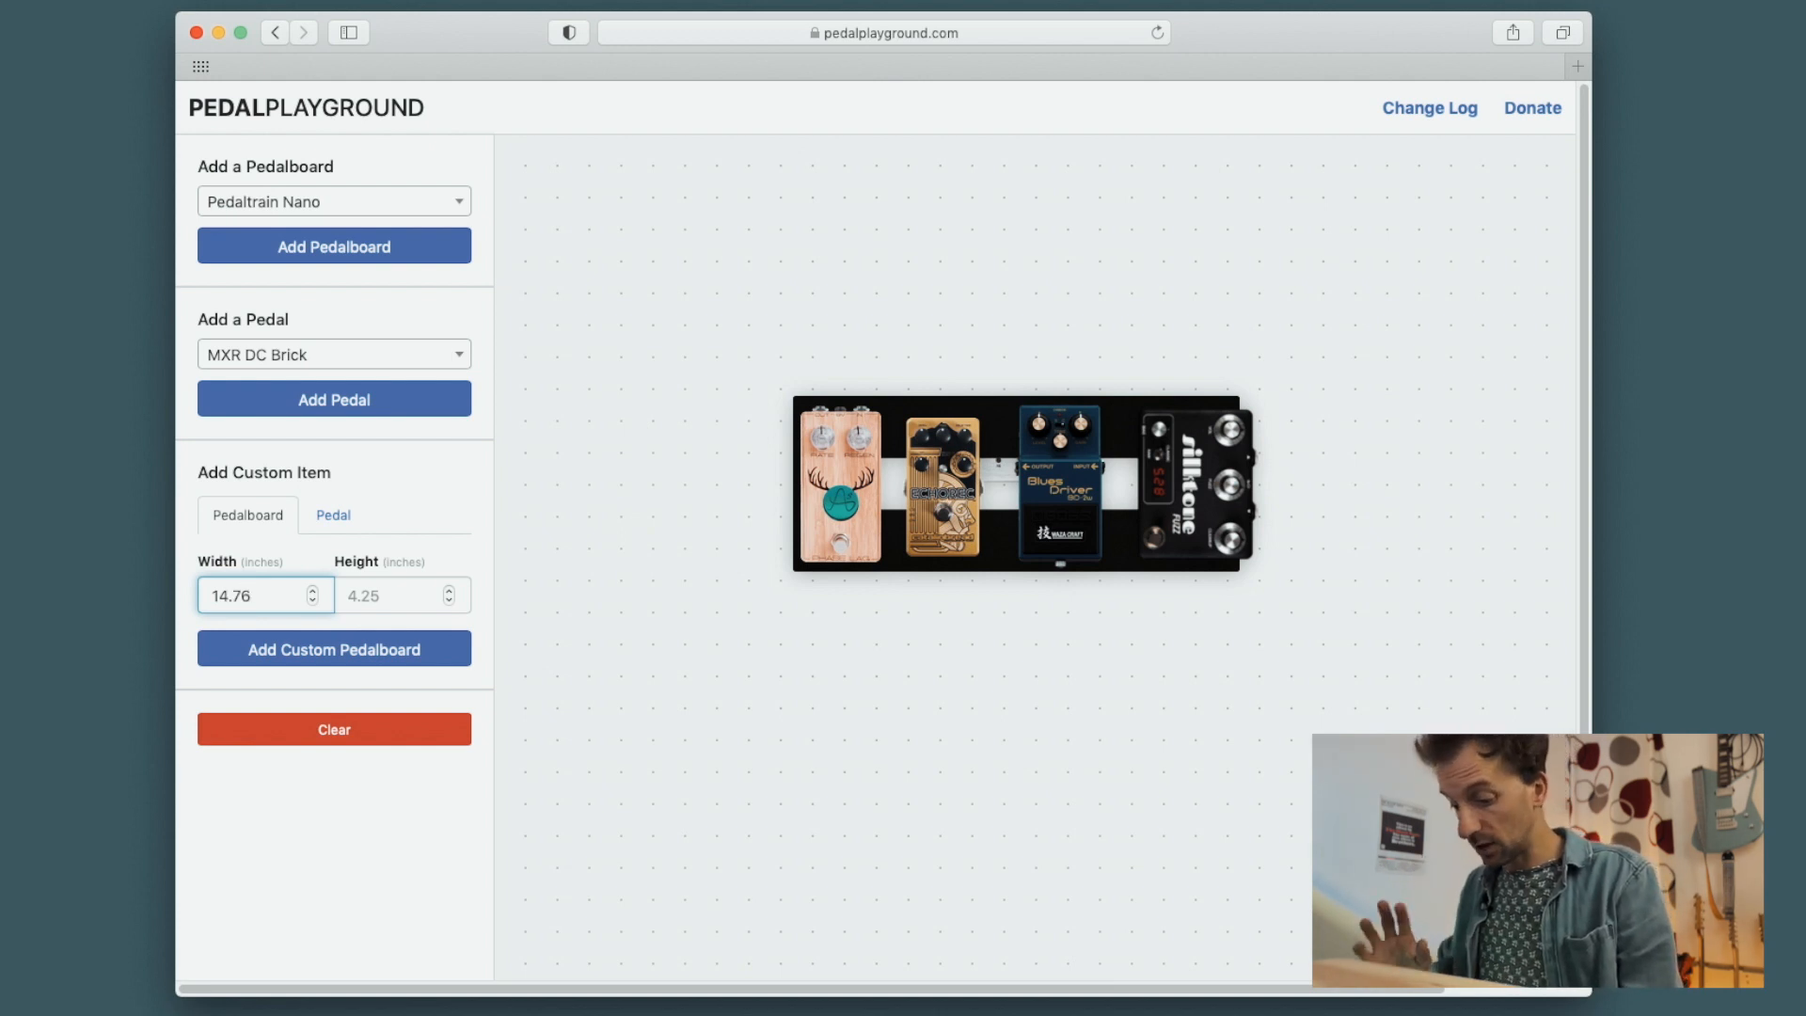
pyautogui.press('Tab')
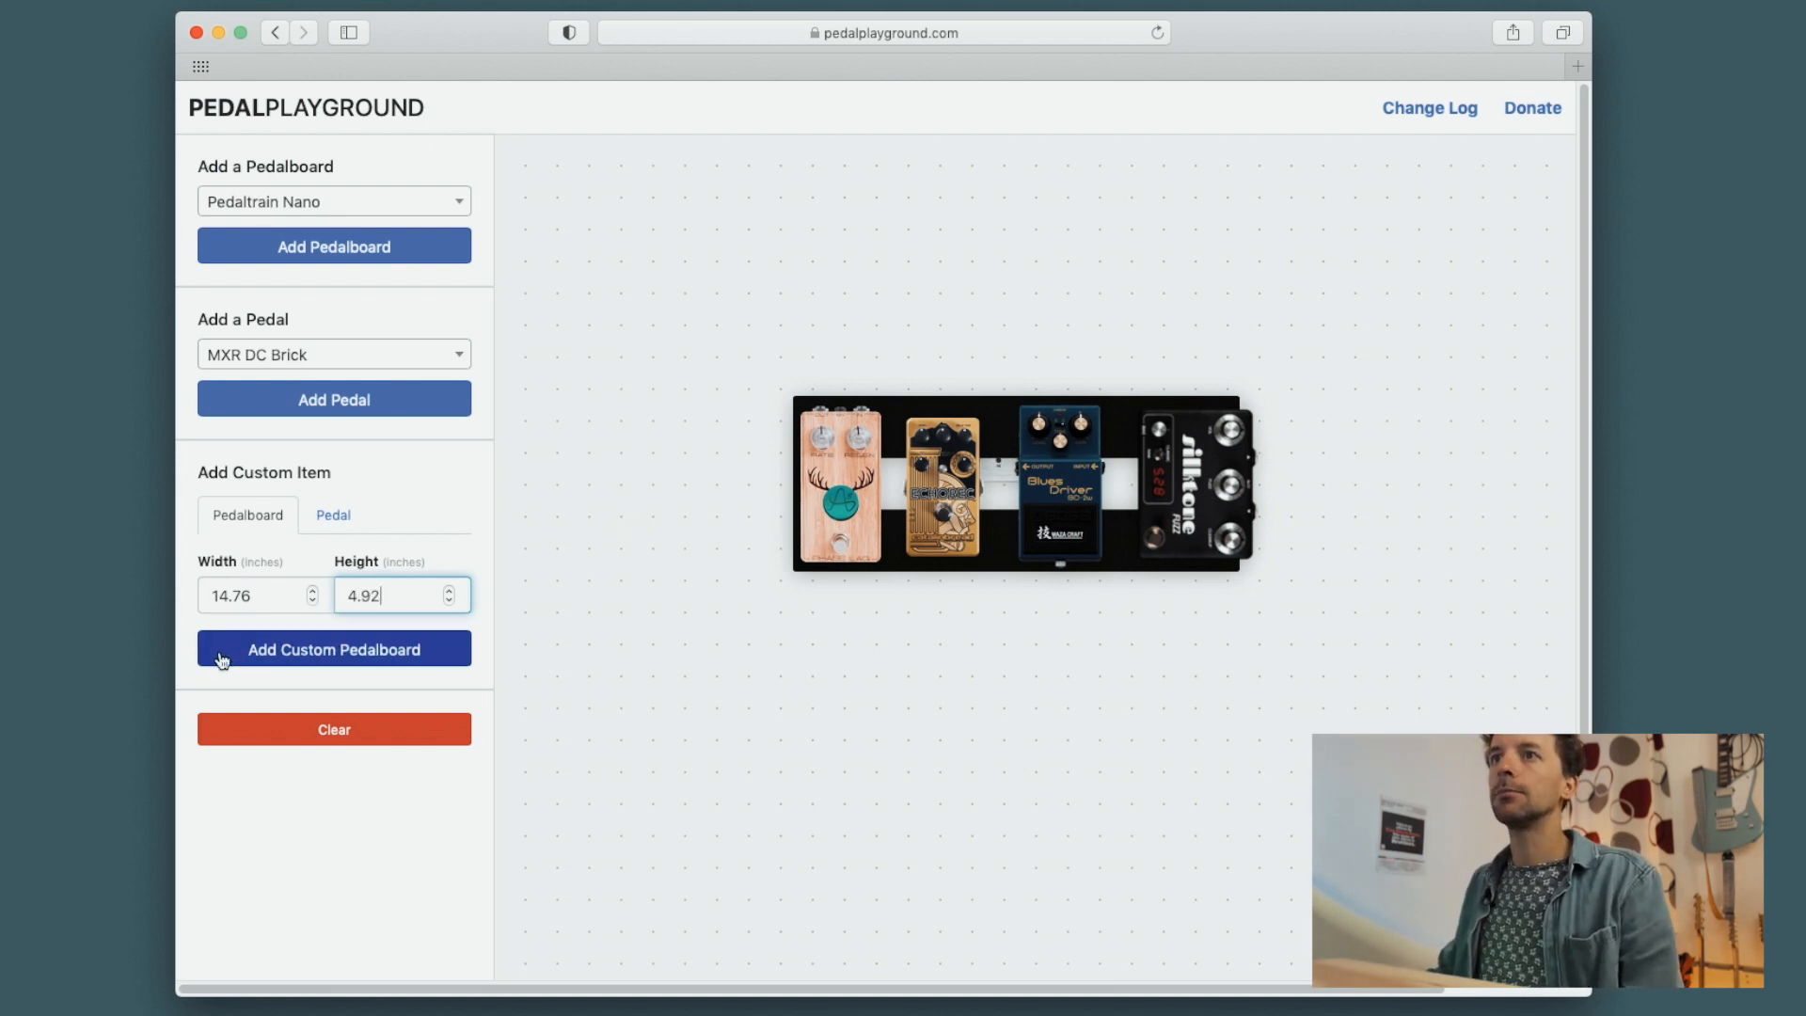
pyautogui.click(254, 648)
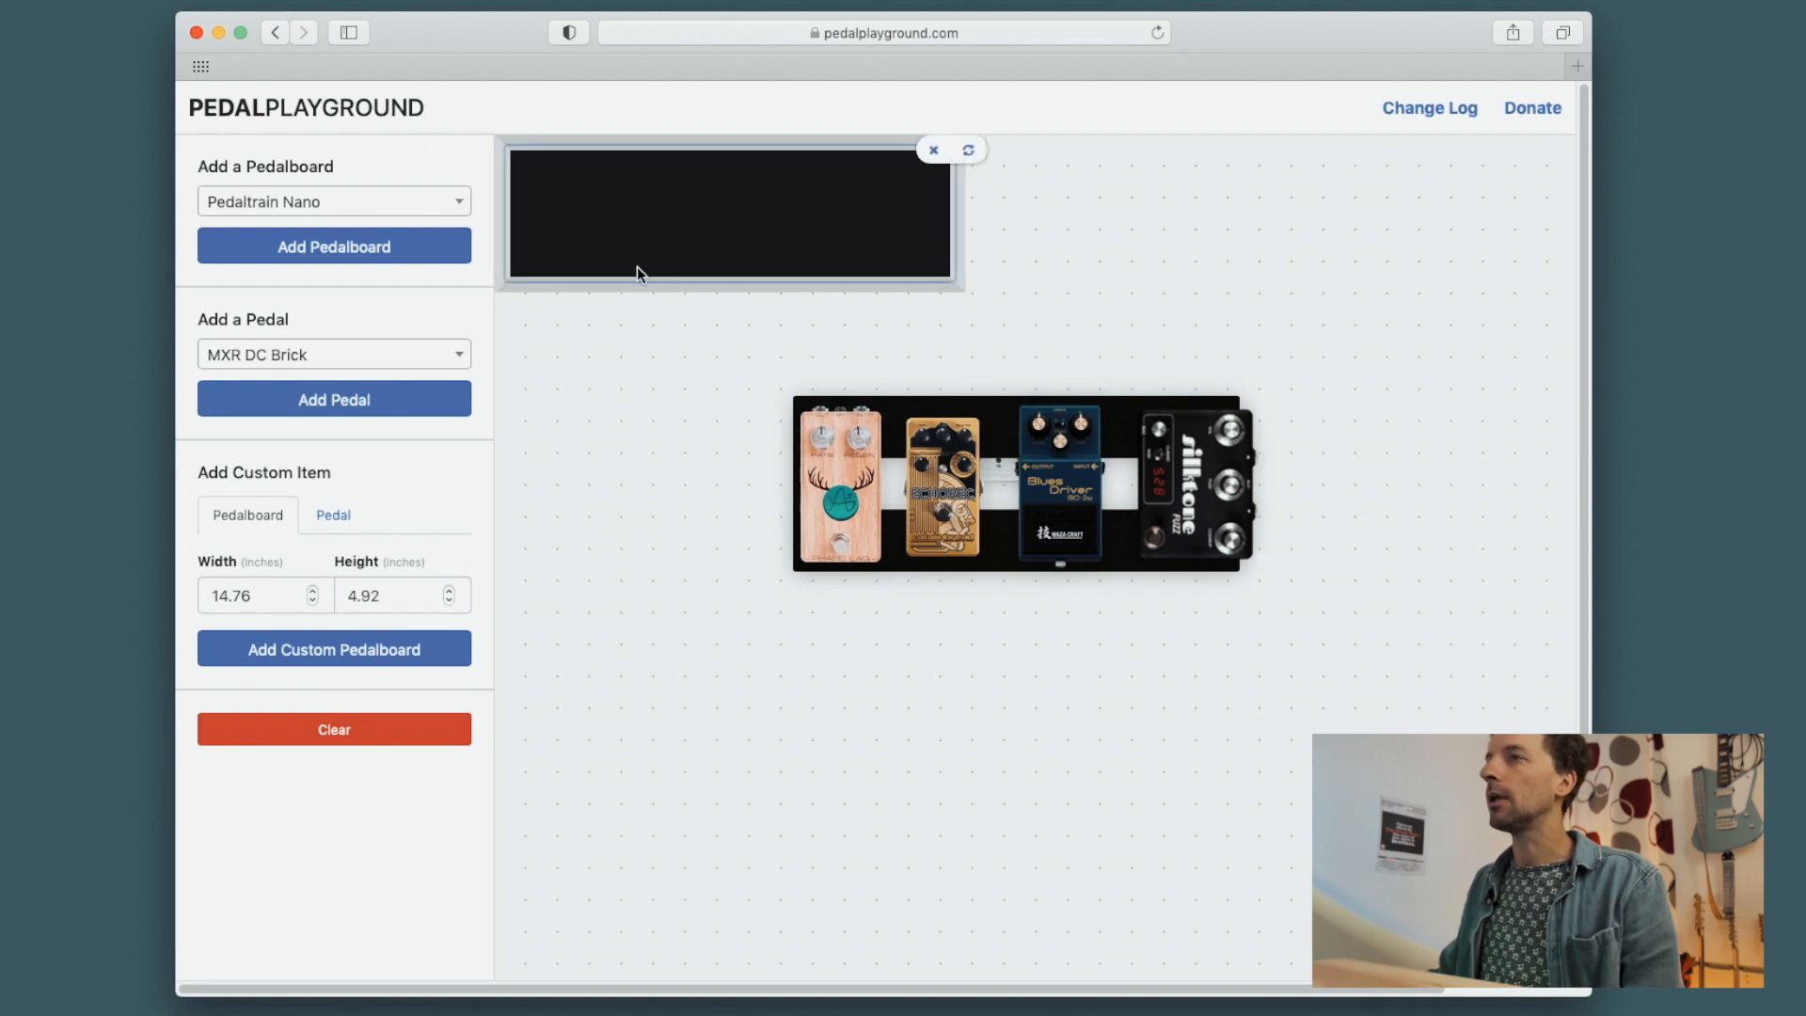
# Delete the Pedaltrain Nano board and move the new custom pedalboard underneath the pedals.
pyautogui.click(1174, 400)
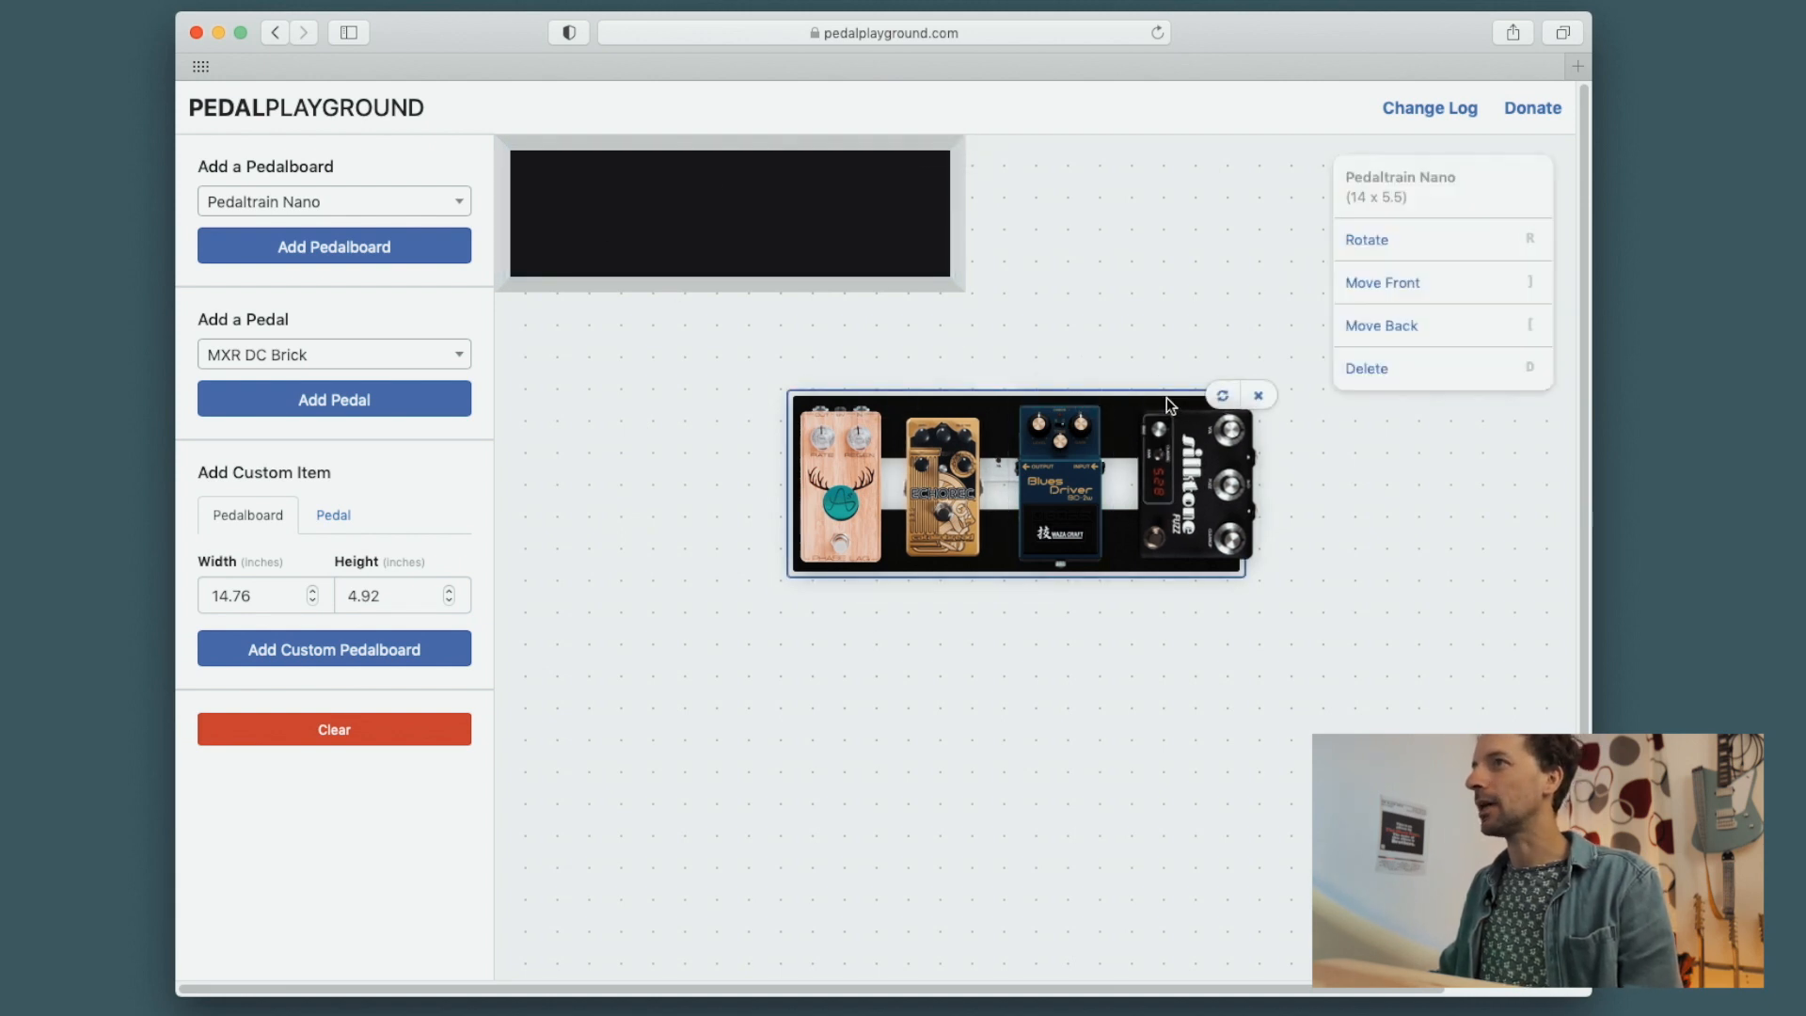
pyautogui.click(1260, 394)
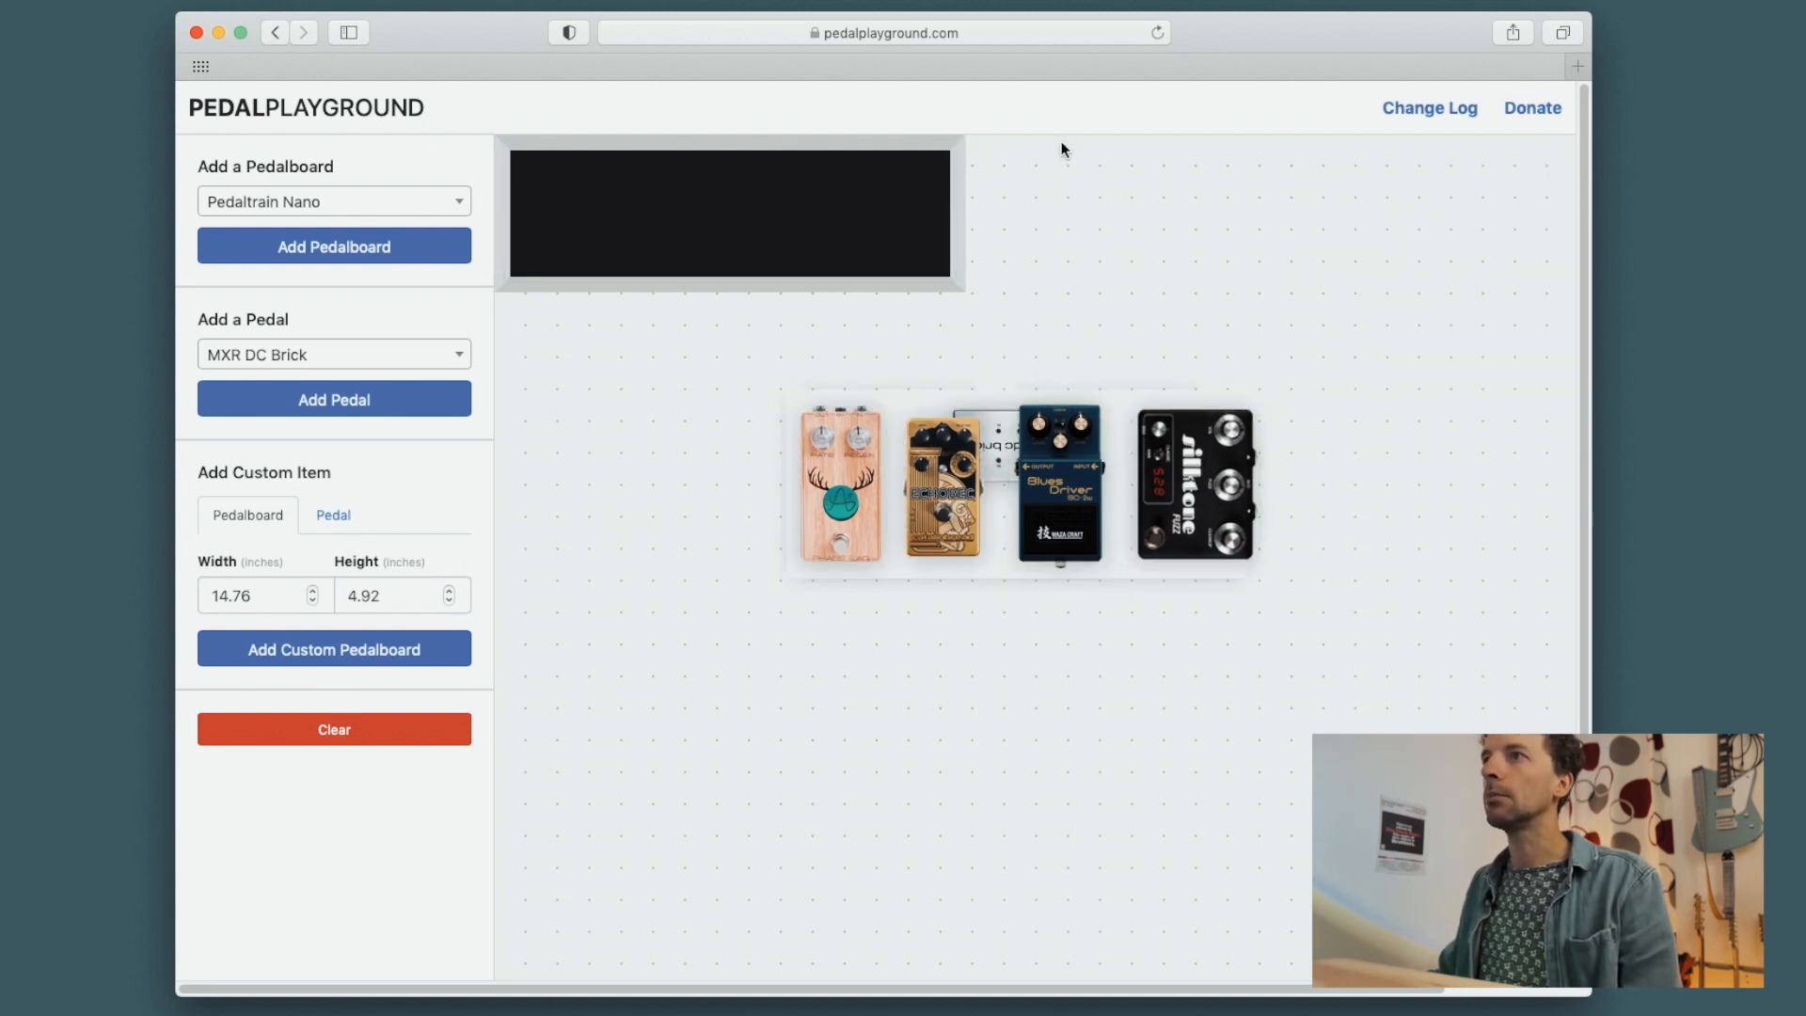
pyautogui.moveTo(757, 268); pyautogui.dragTo(975, 477)
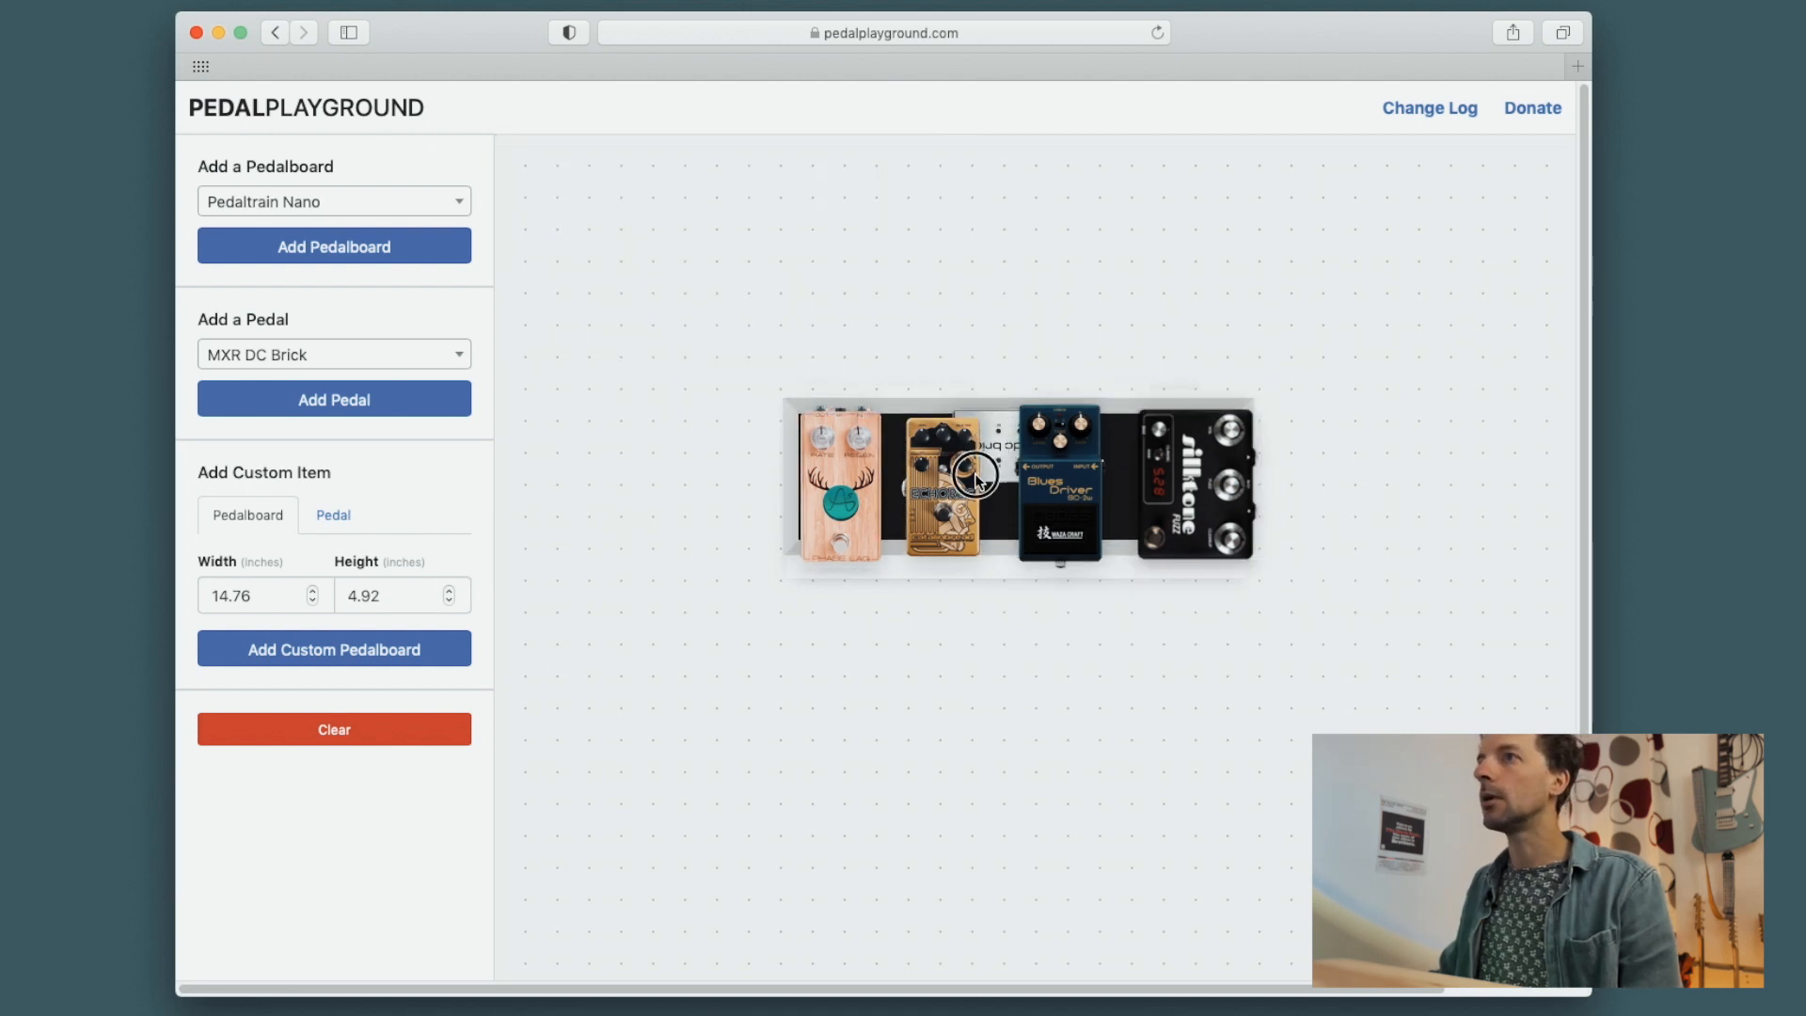
# Rearrange the pedals on the custom pedalboard so that they sit in one row within its edges.
pyautogui.moveTo(837, 496); pyautogui.dragTo(831, 488)
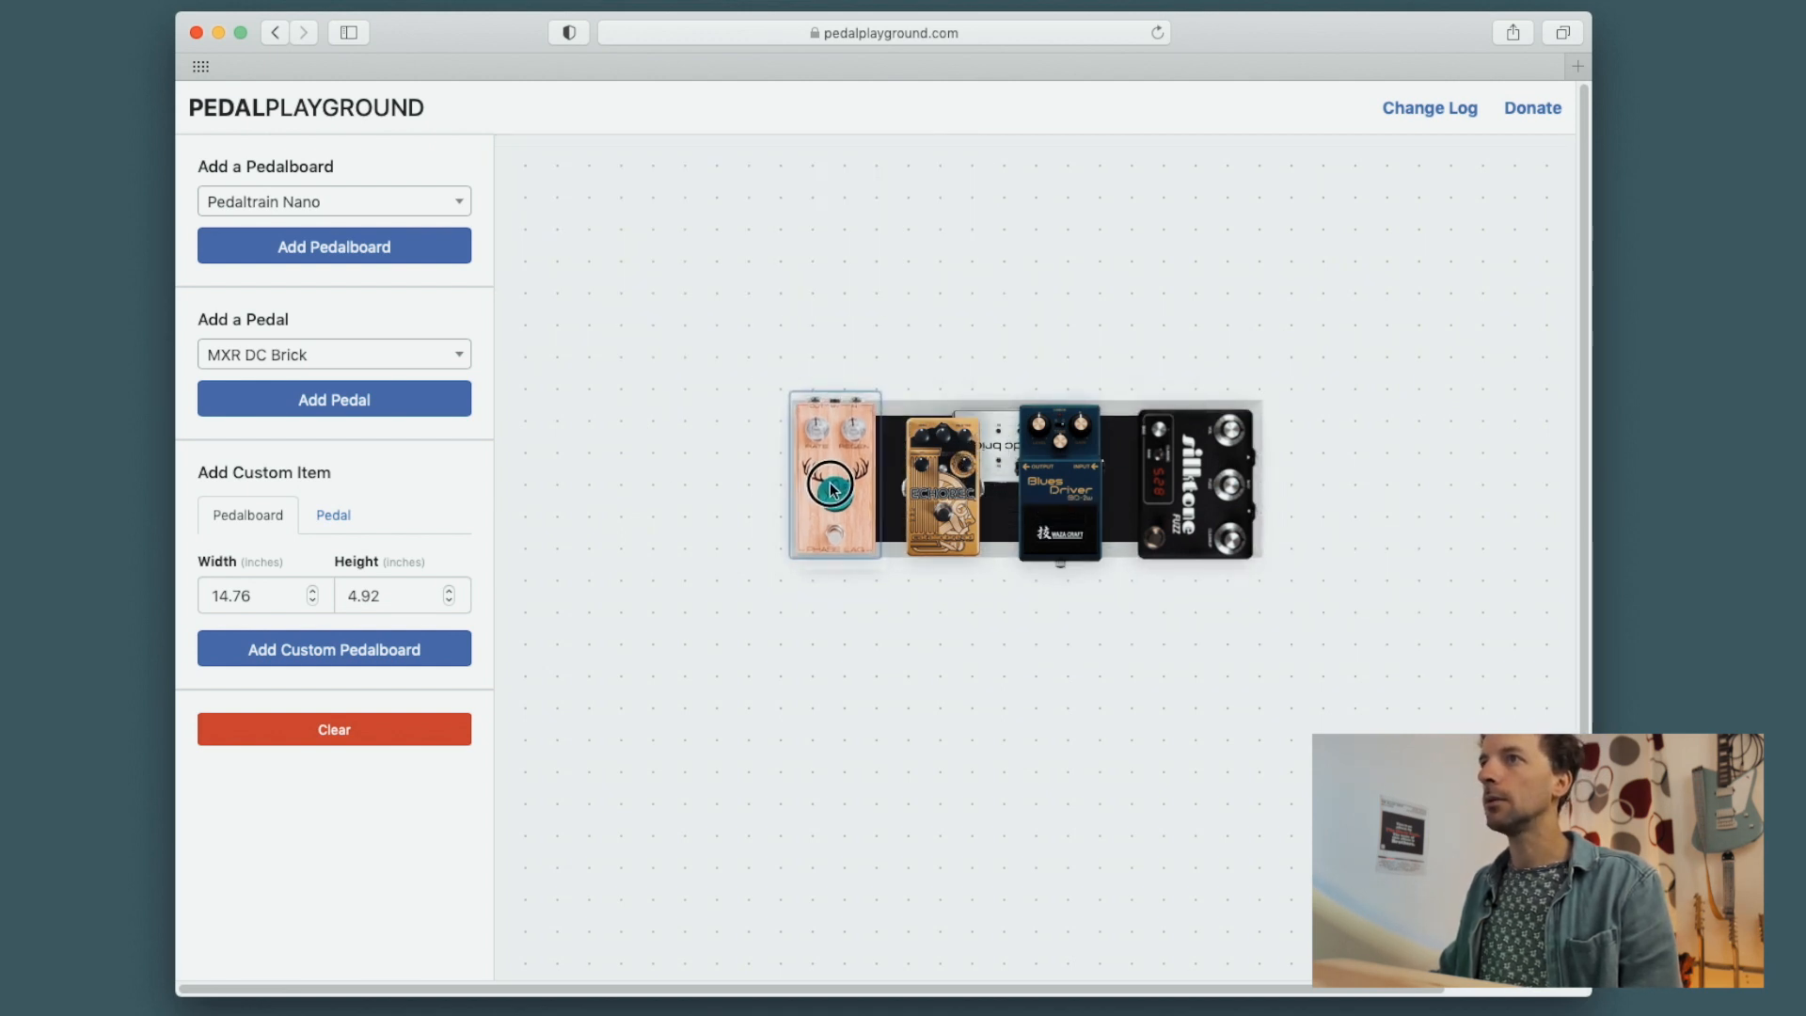
pyautogui.click(986, 464)
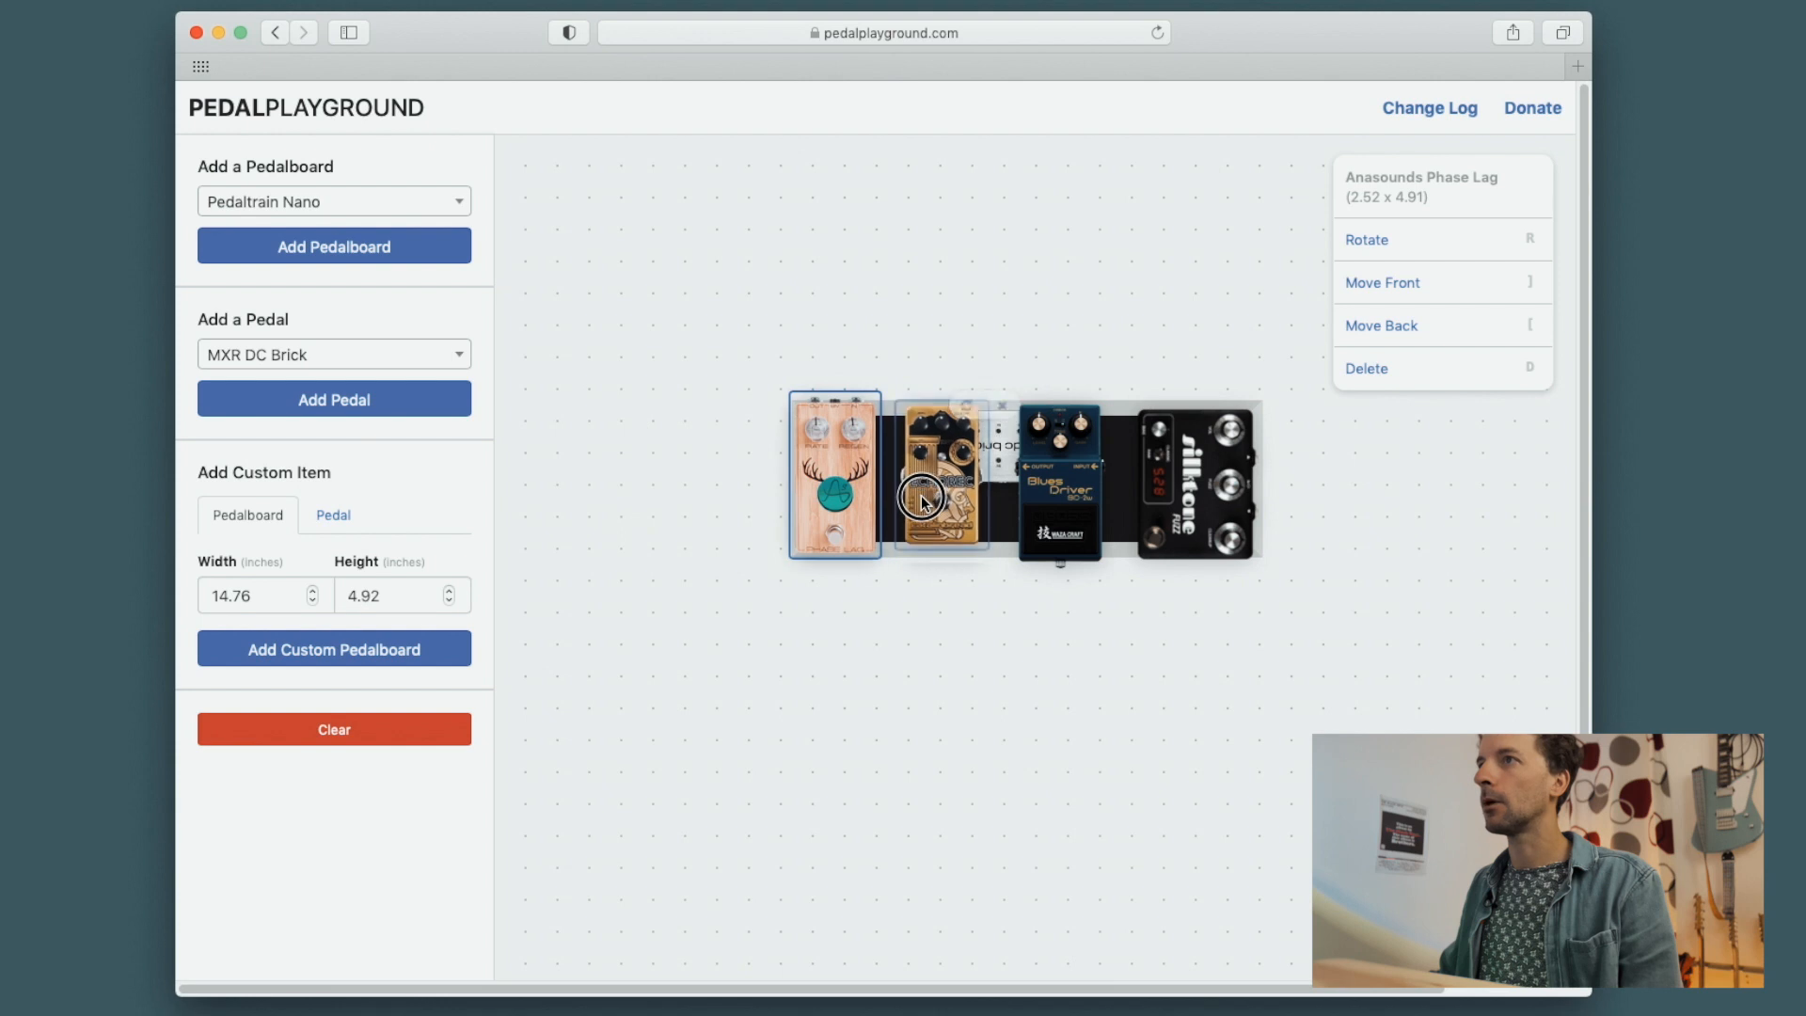
pyautogui.moveTo(1062, 476); pyautogui.dragTo(1060, 472)
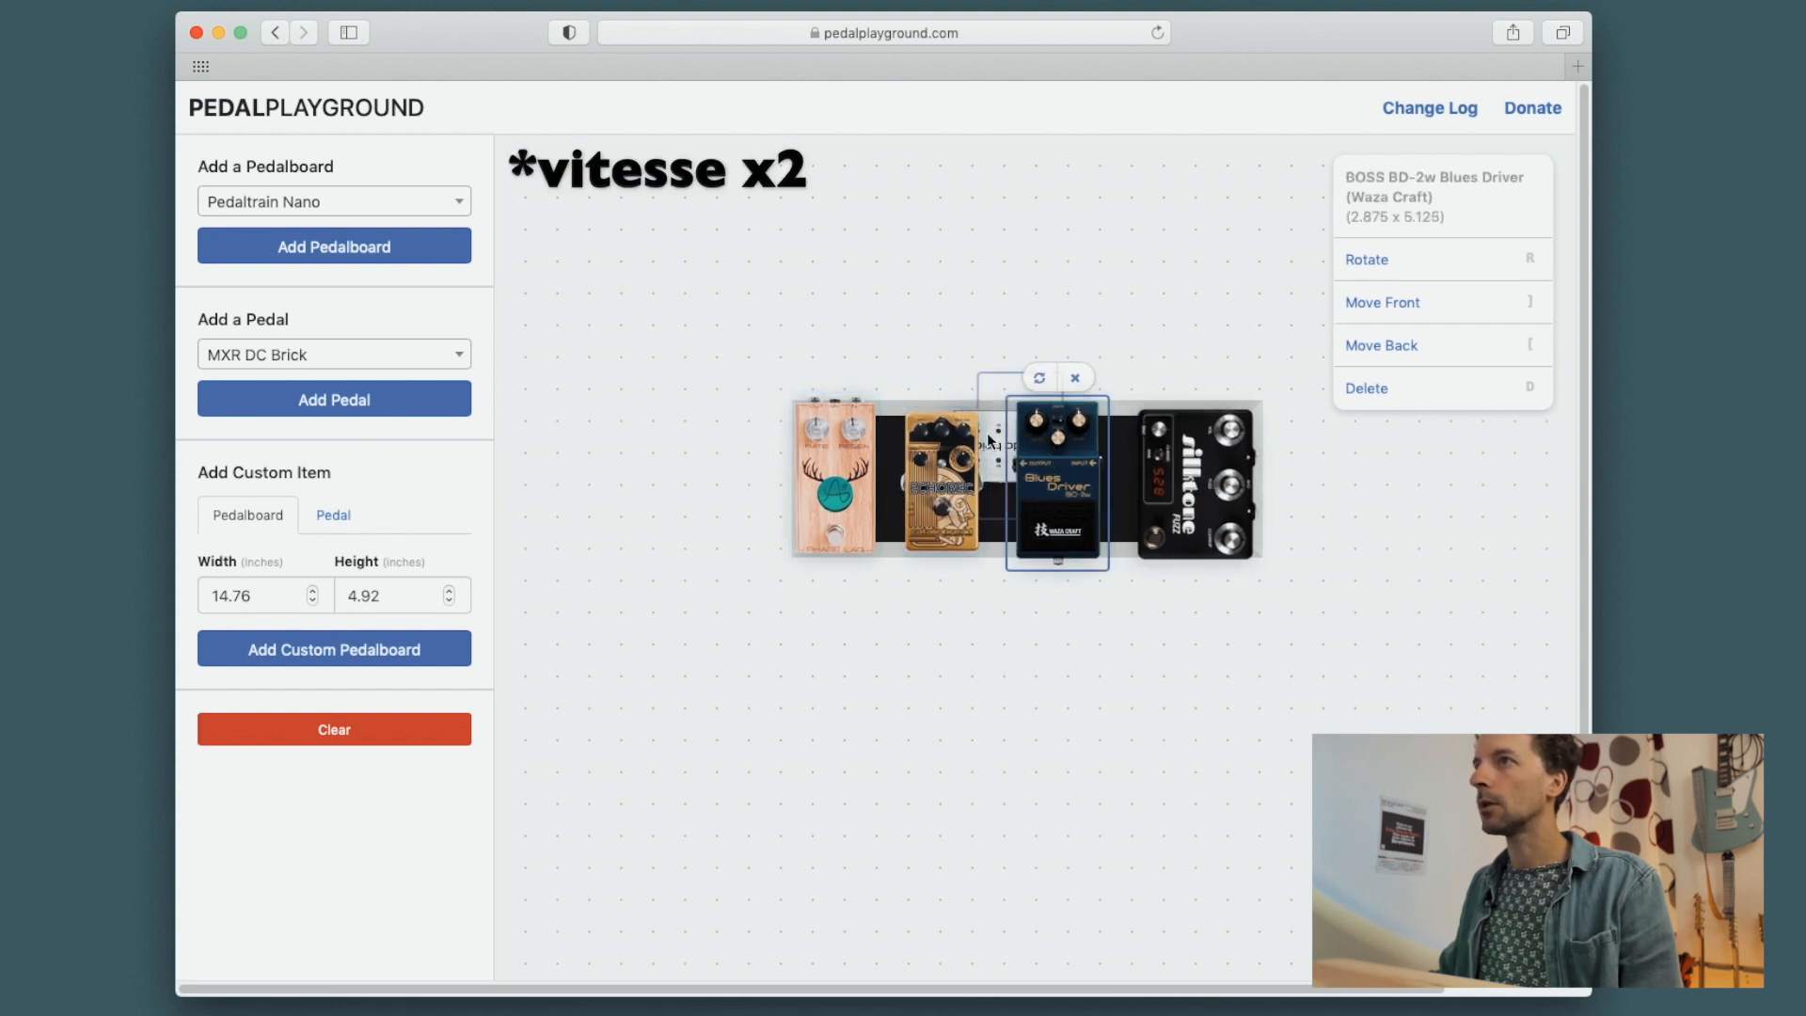
pyautogui.click(1040, 379)
pyautogui.moveTo(1032, 395); pyautogui.dragTo(834, 422)
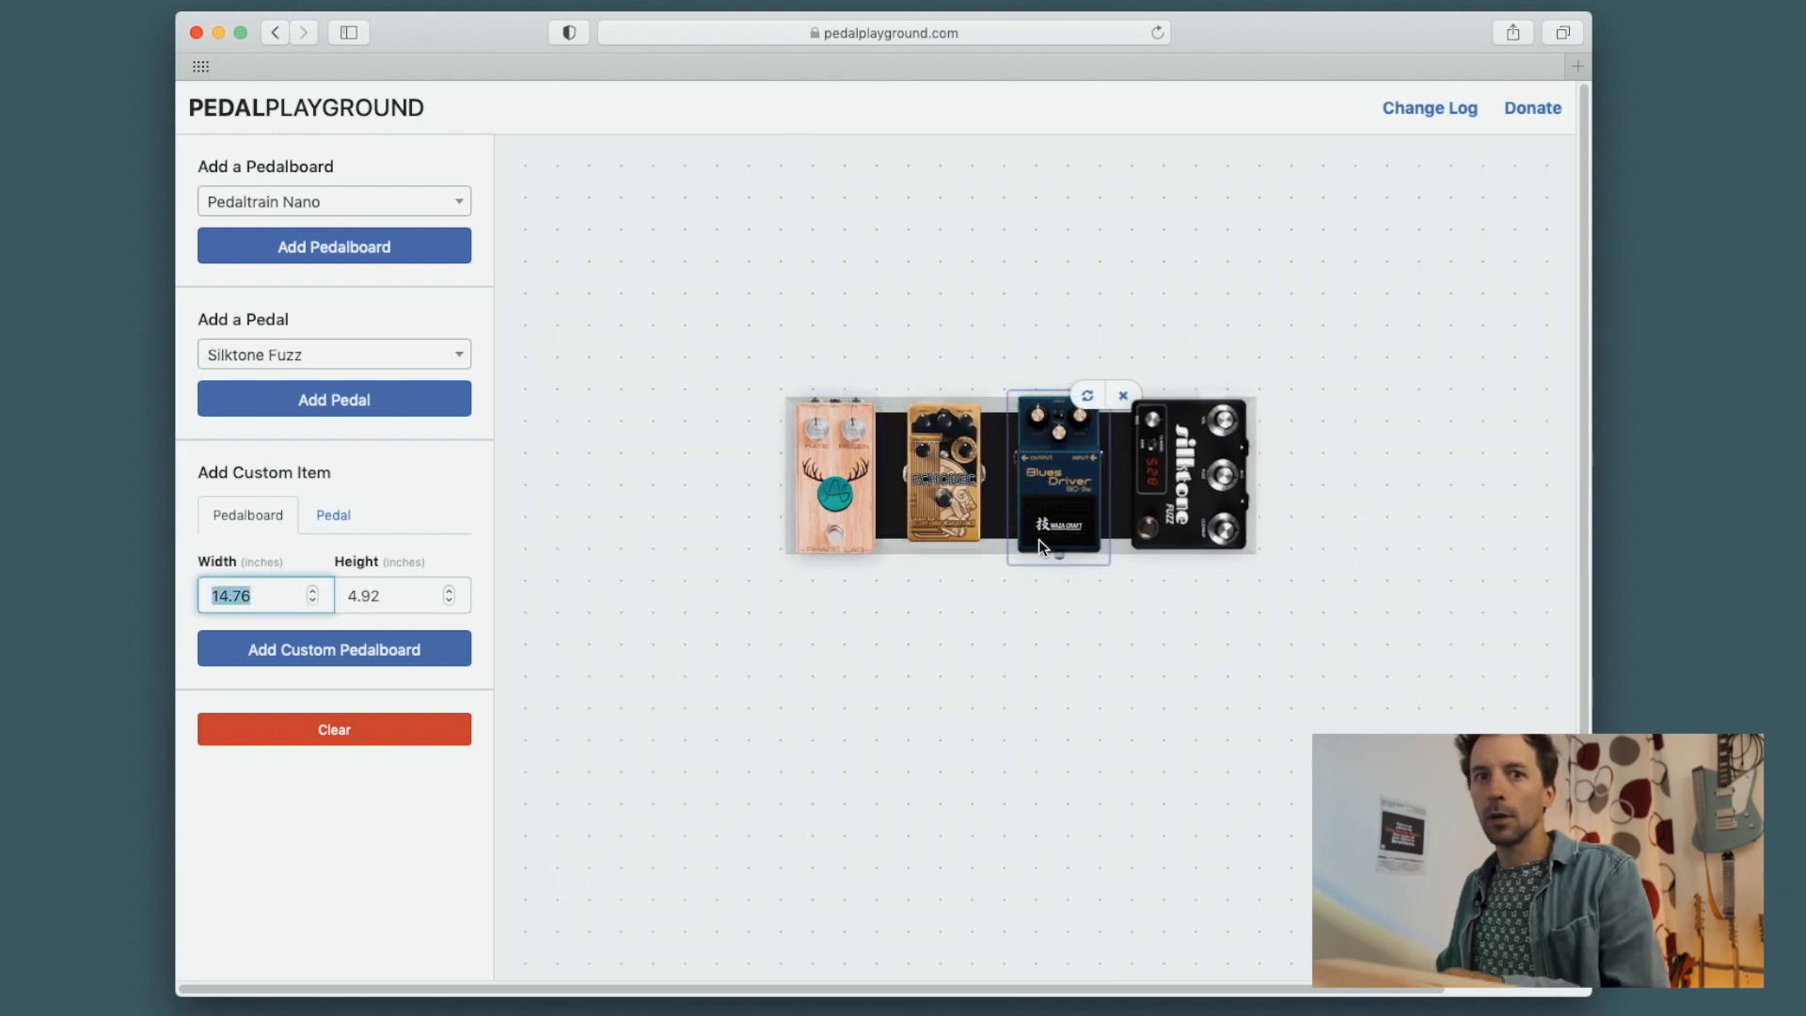
pyautogui.click(1008, 525)
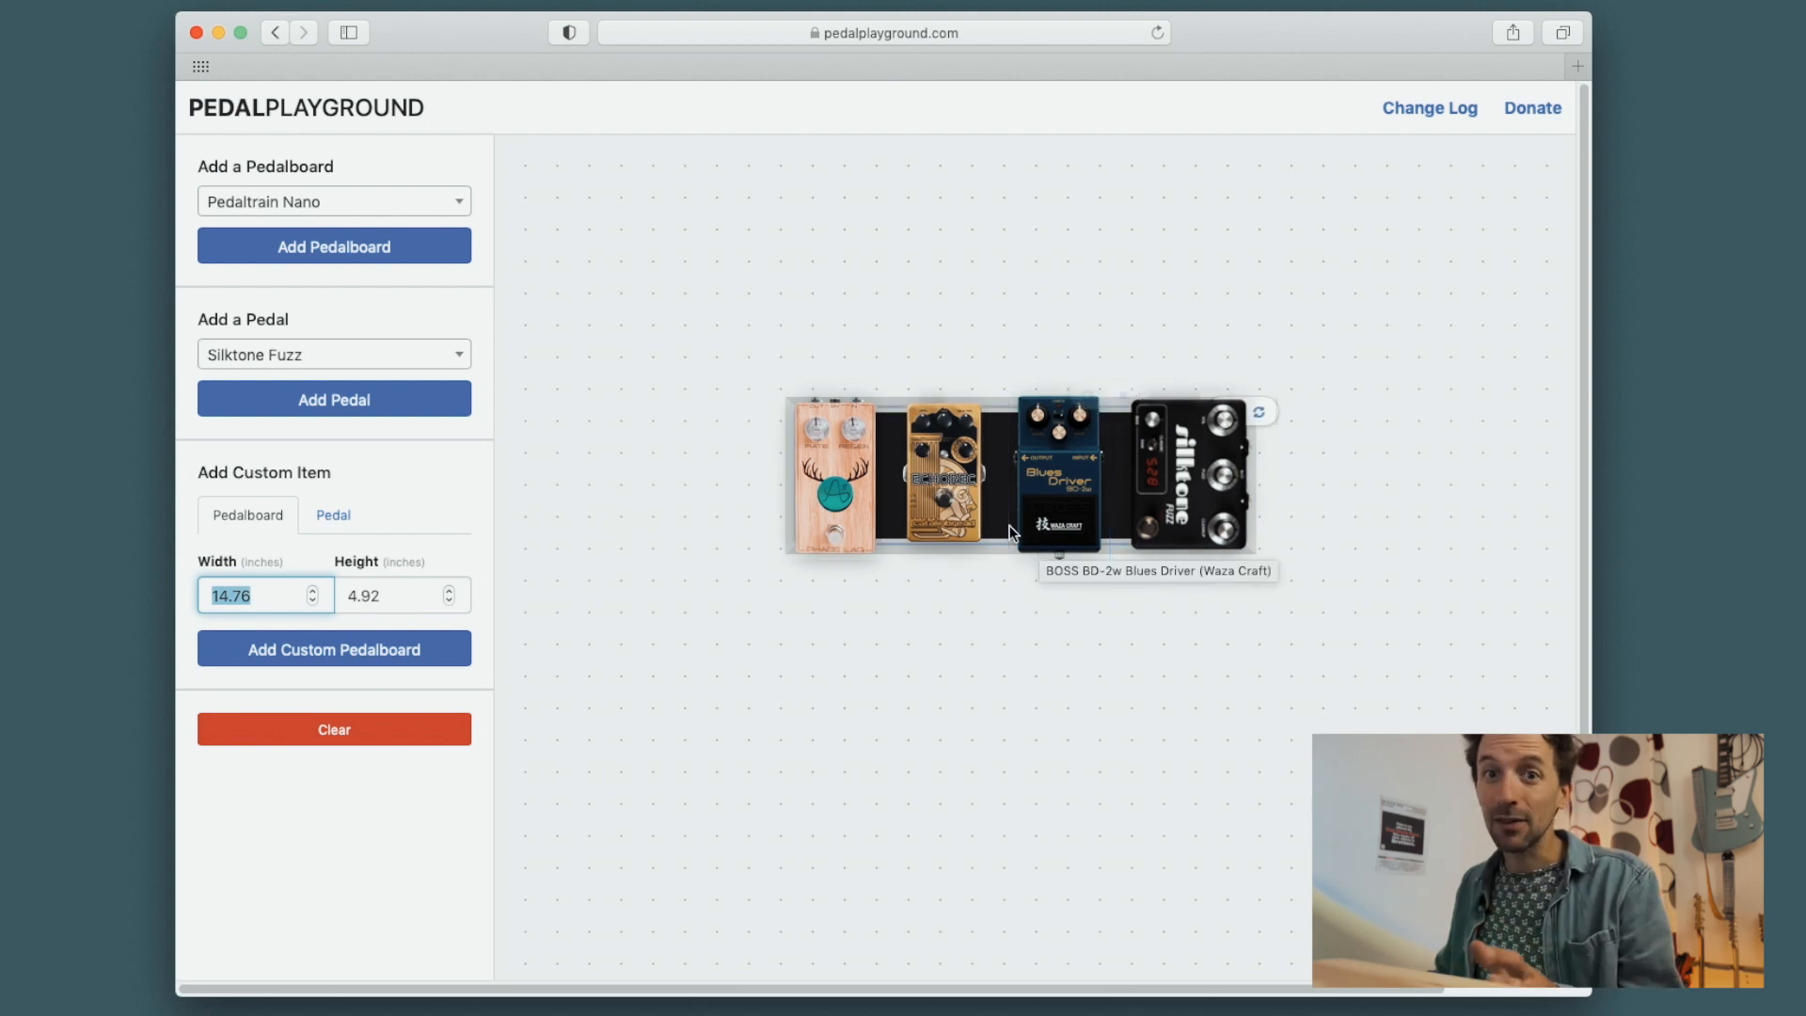
pyautogui.click(804, 512)
# Start a custom pedal and name it "rhuitsept" followed by a red heart emoji.
pyautogui.click(334, 515)
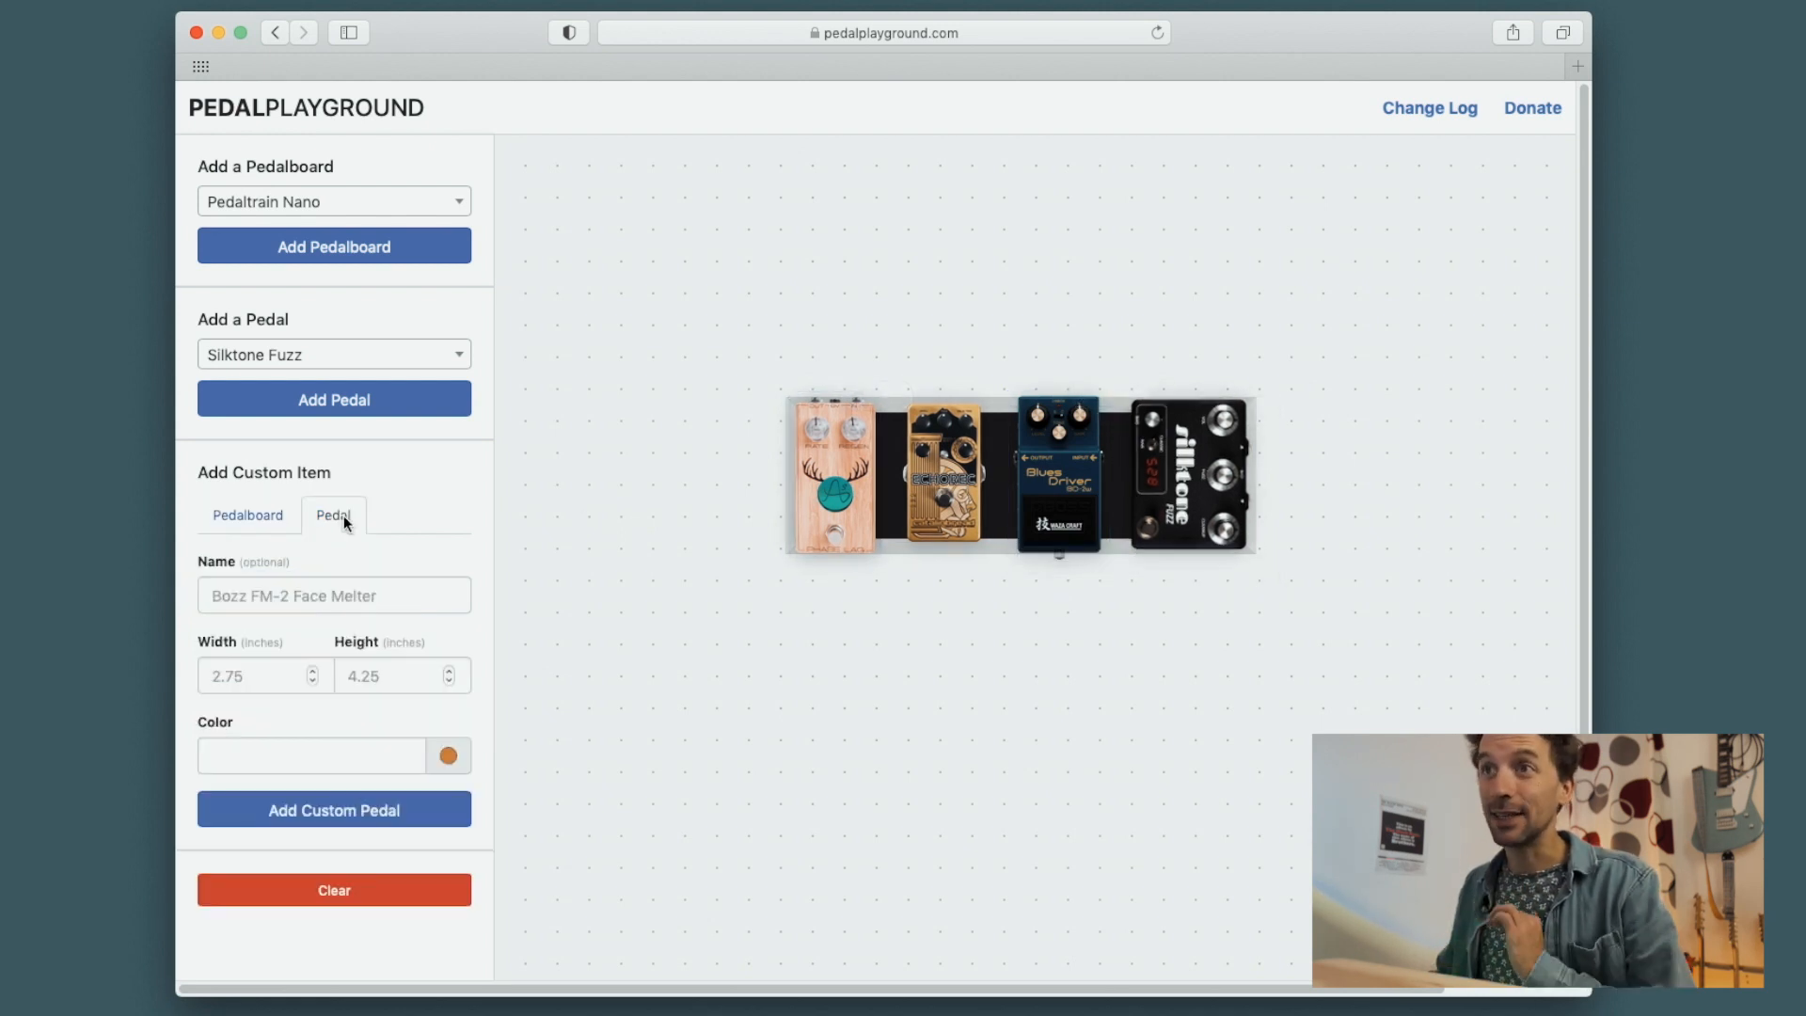
pyautogui.click(322, 591)
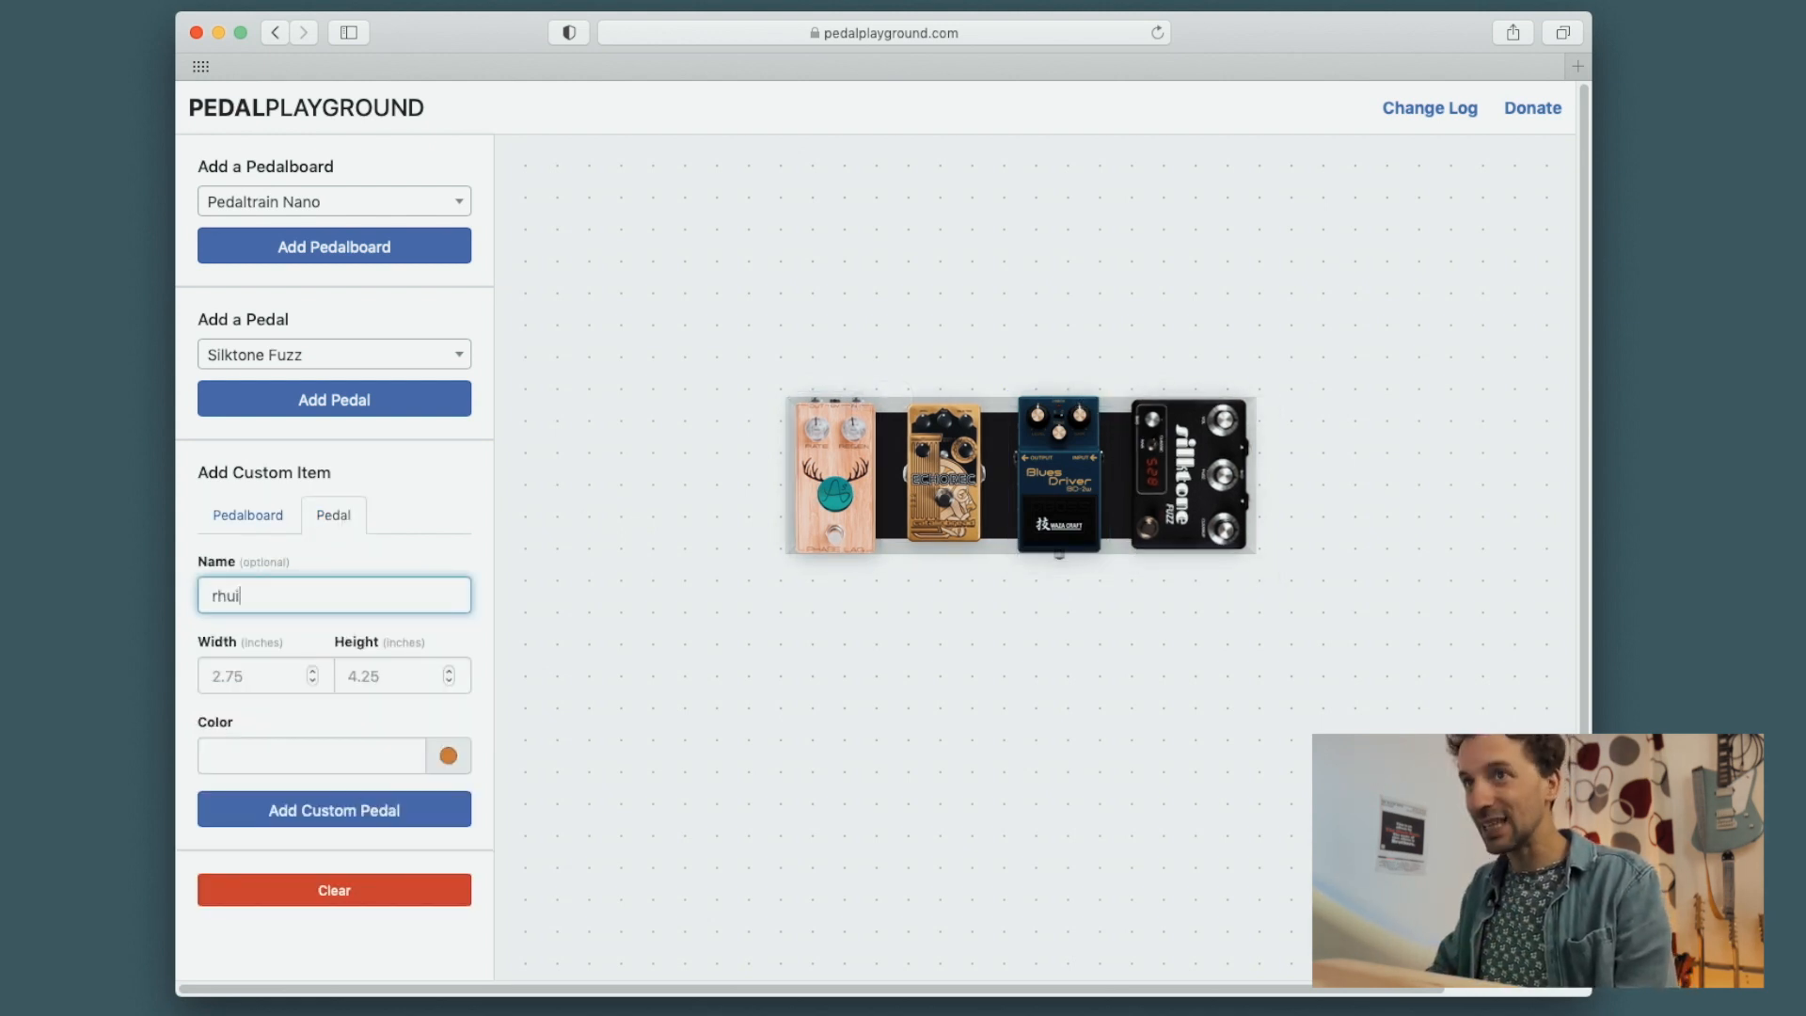
pyautogui.write('rhuitsept')
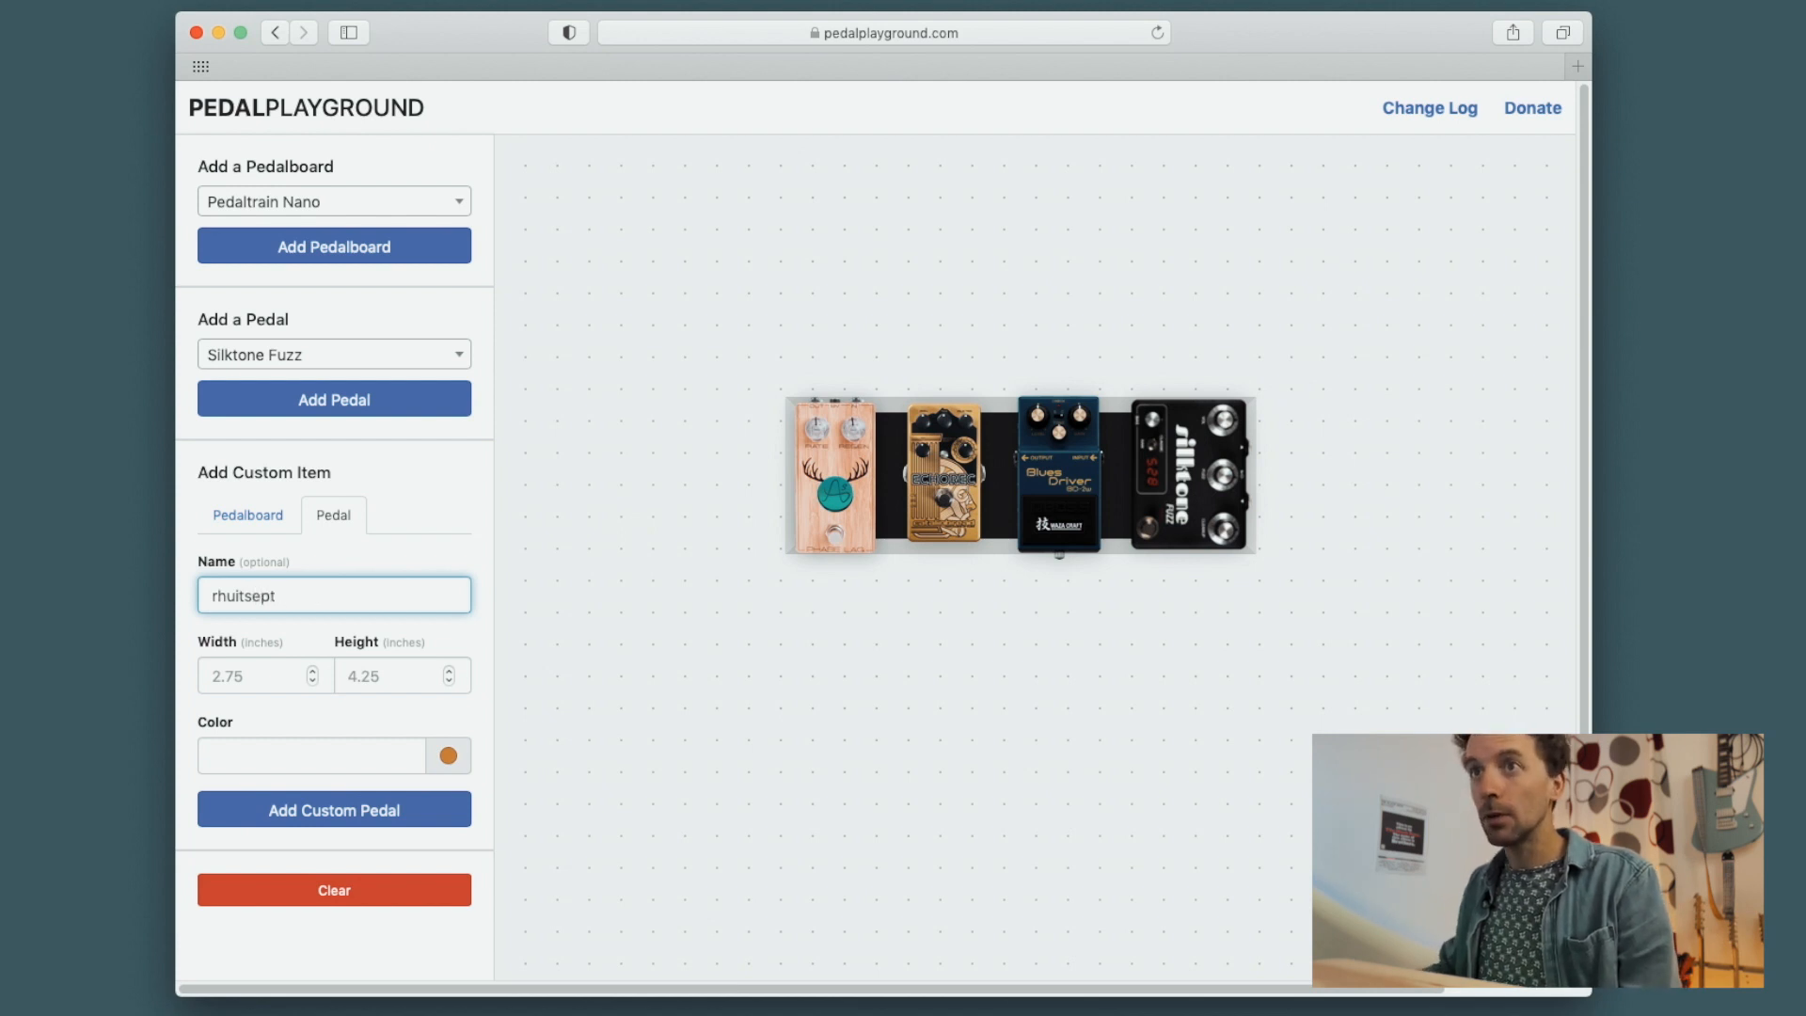
pyautogui.press('ctrl+super+space')
pyautogui.scroll(15, 268, 738)
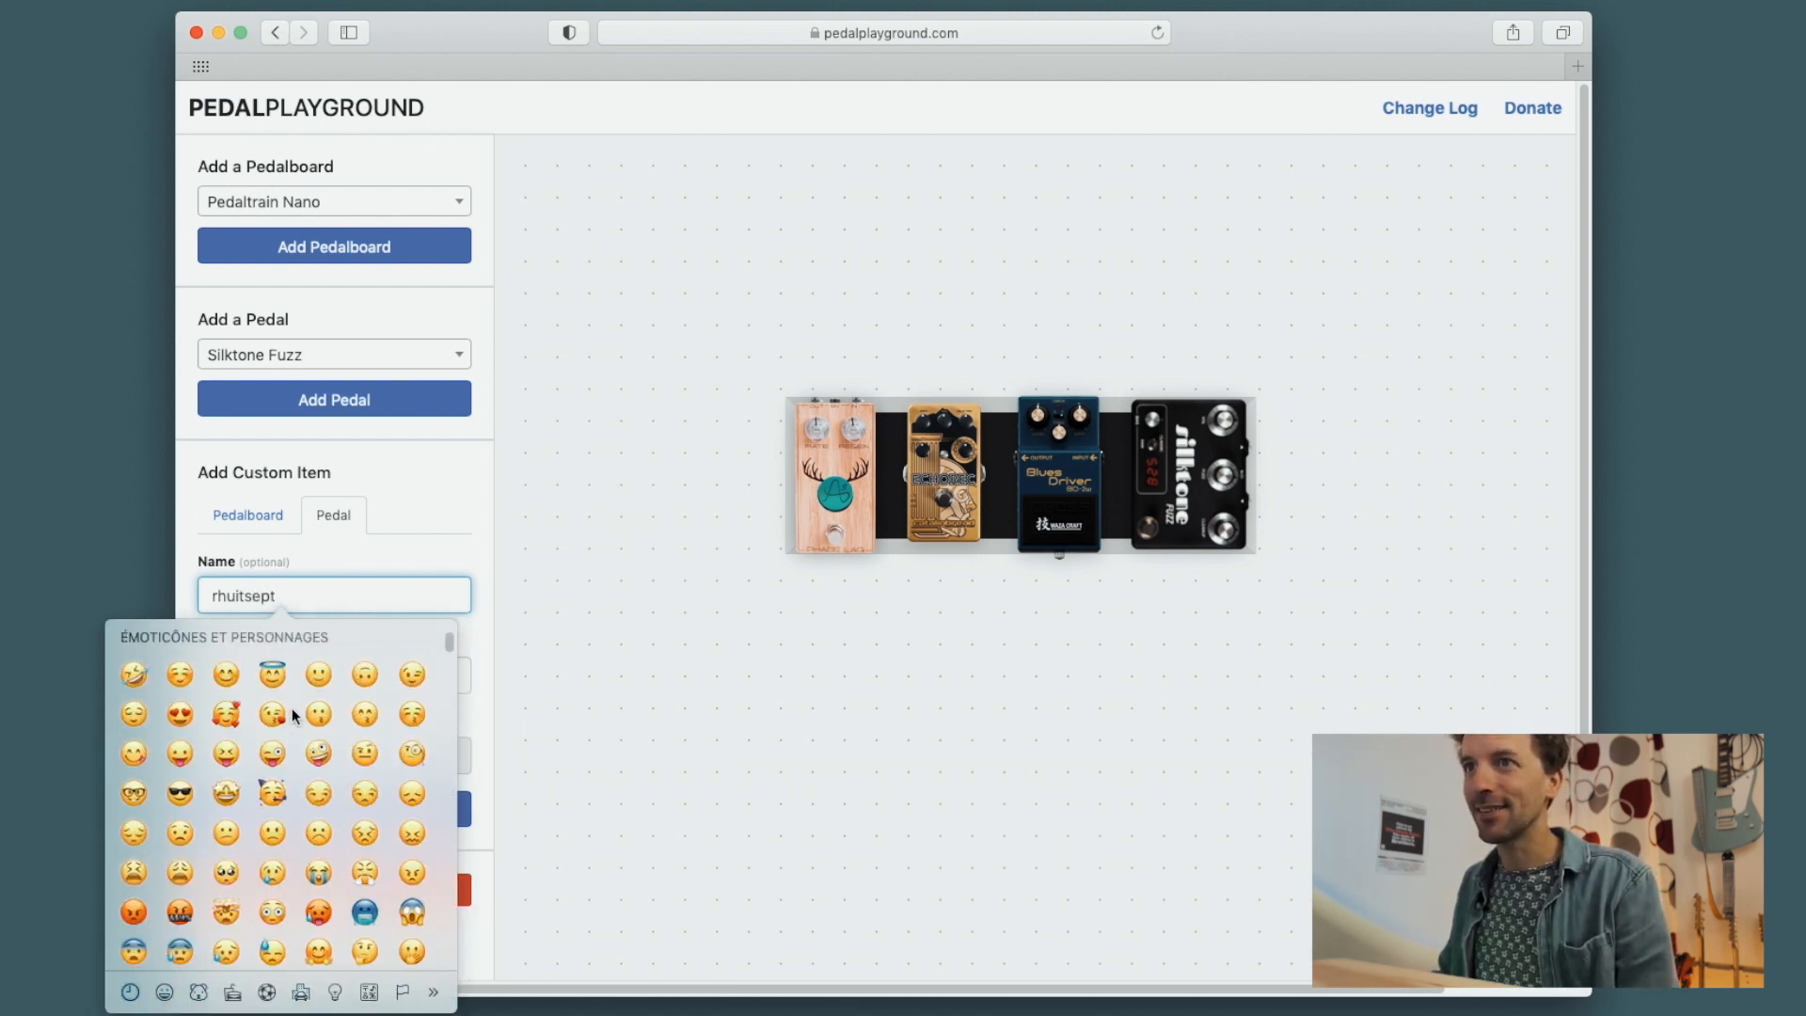
pyautogui.click(134, 744)
# Set the custom pedal's width to 2.75 and height to 4.25 inches, colour it #c98544, and add it to the canvas.
pyautogui.click(240, 679)
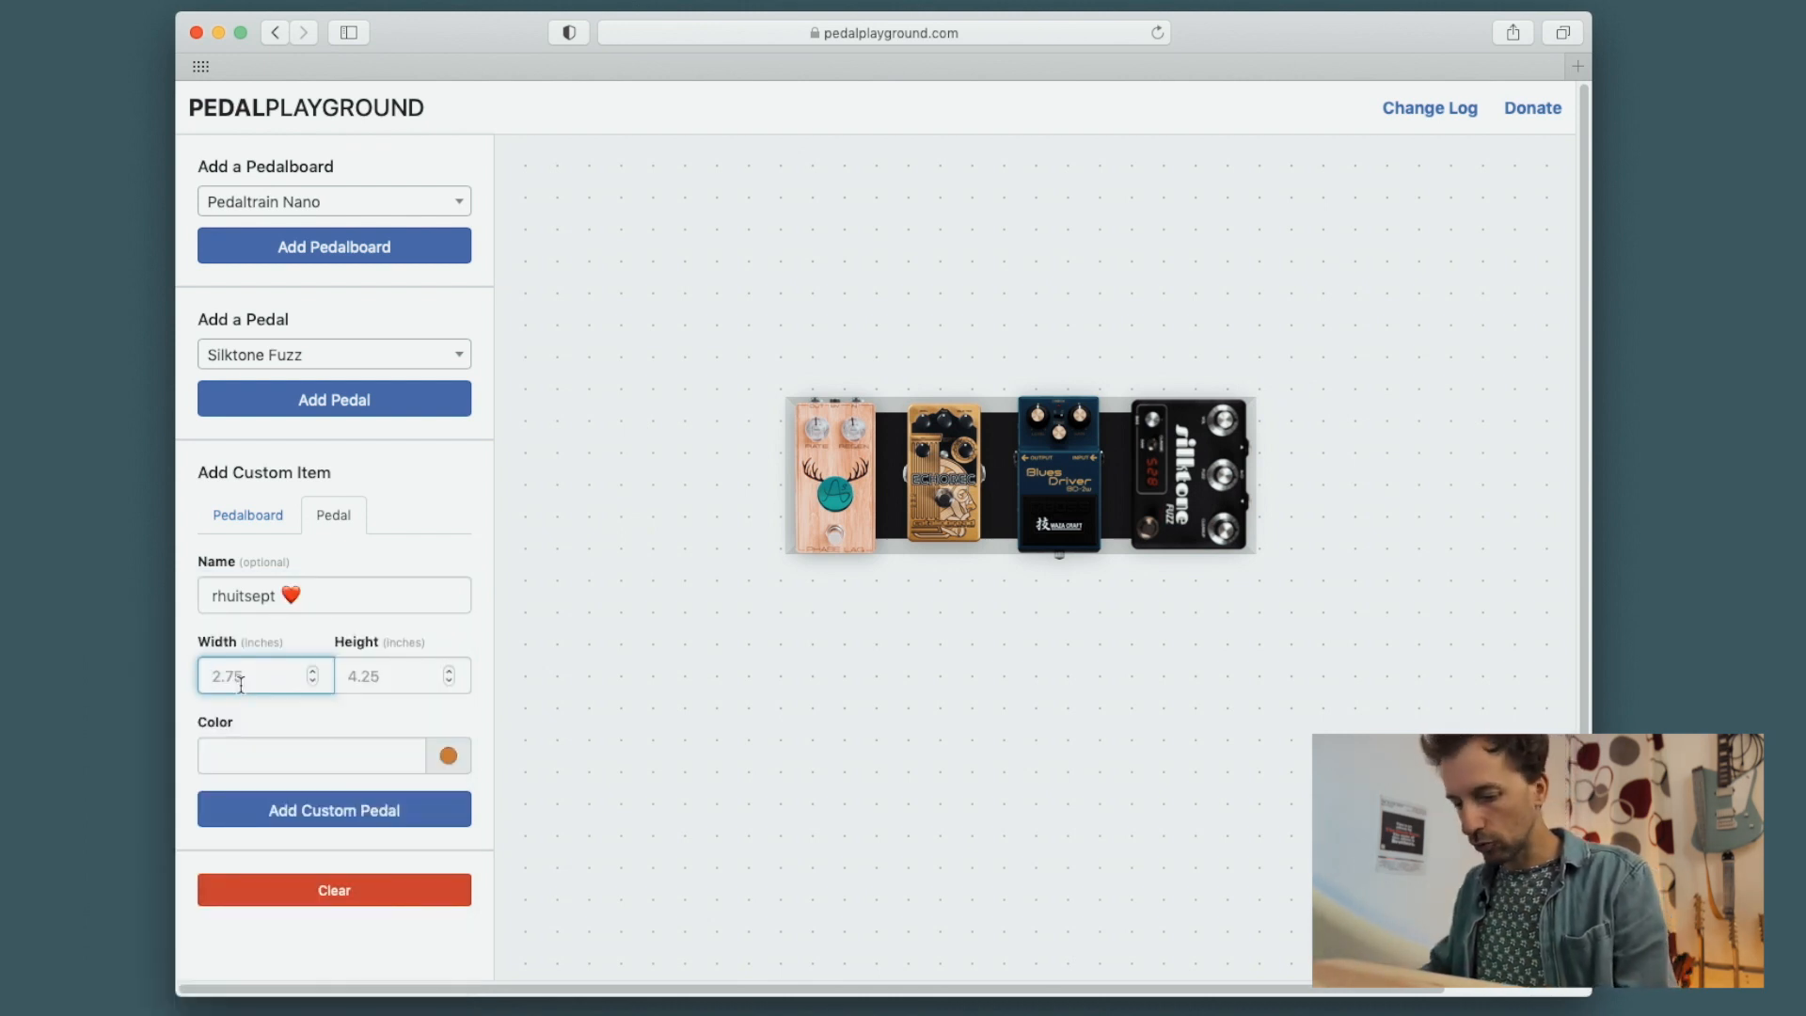
pyautogui.press('Tab')
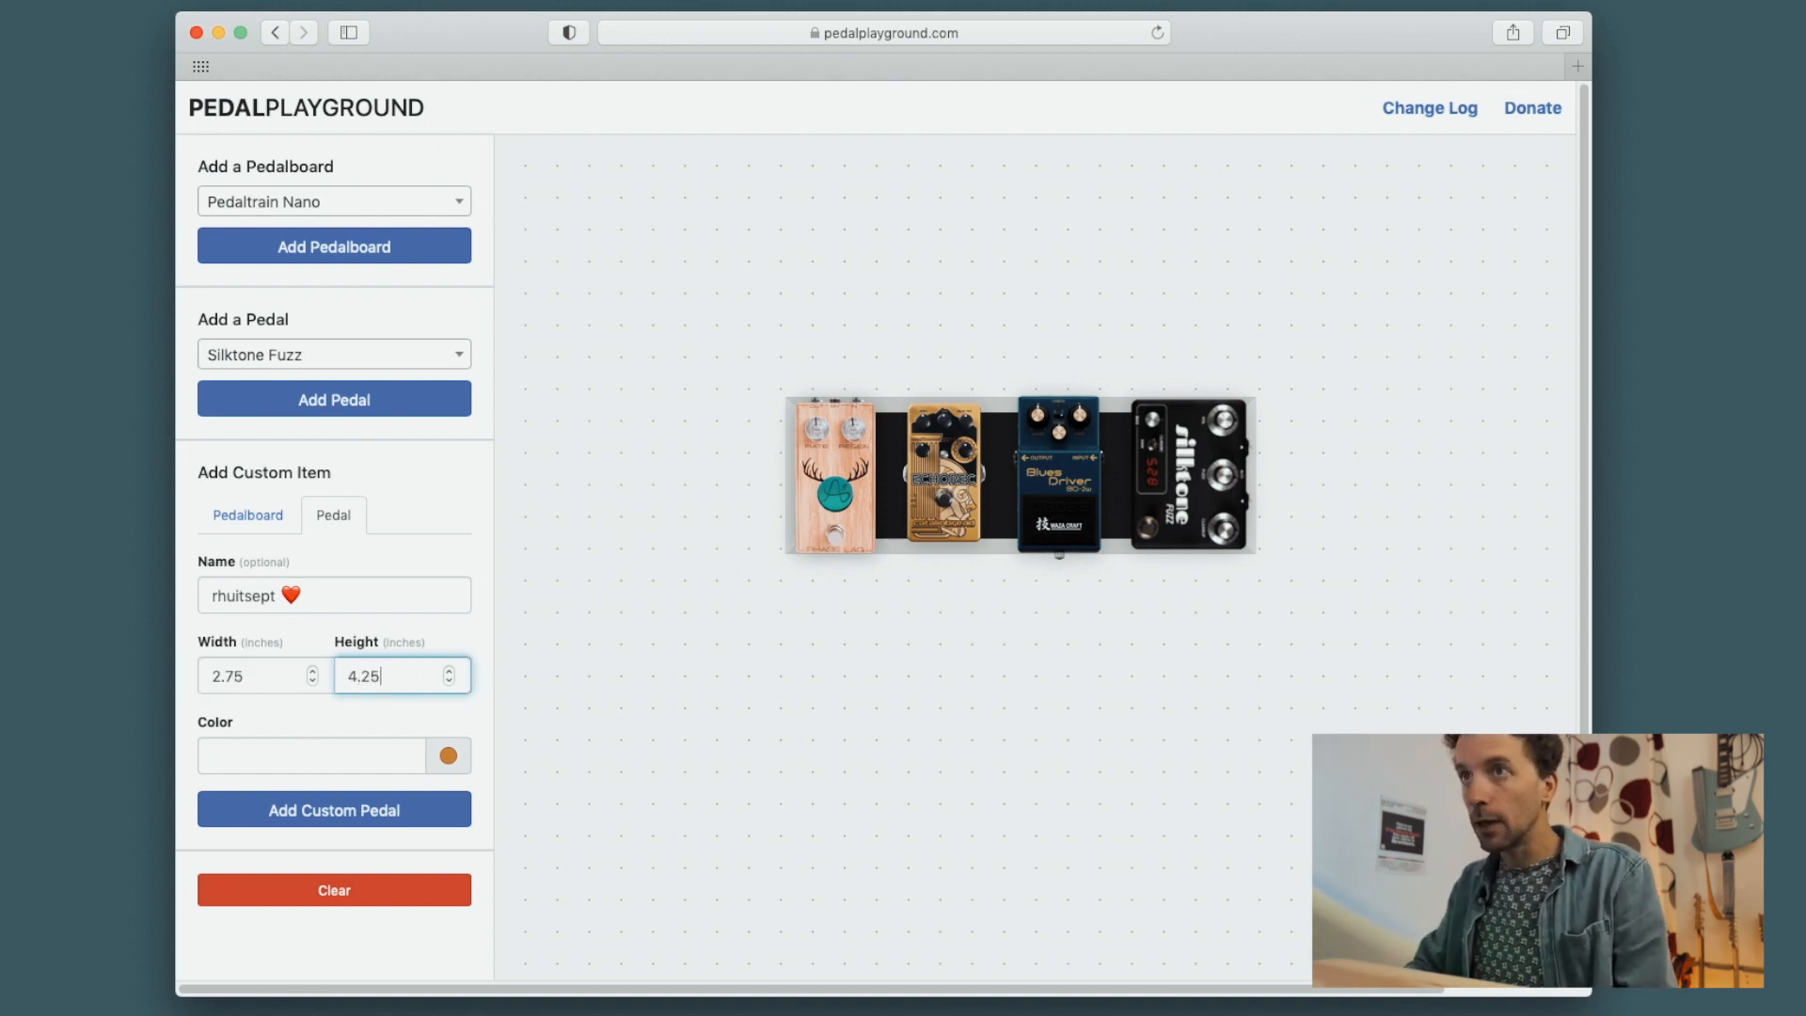
pyautogui.click(450, 761)
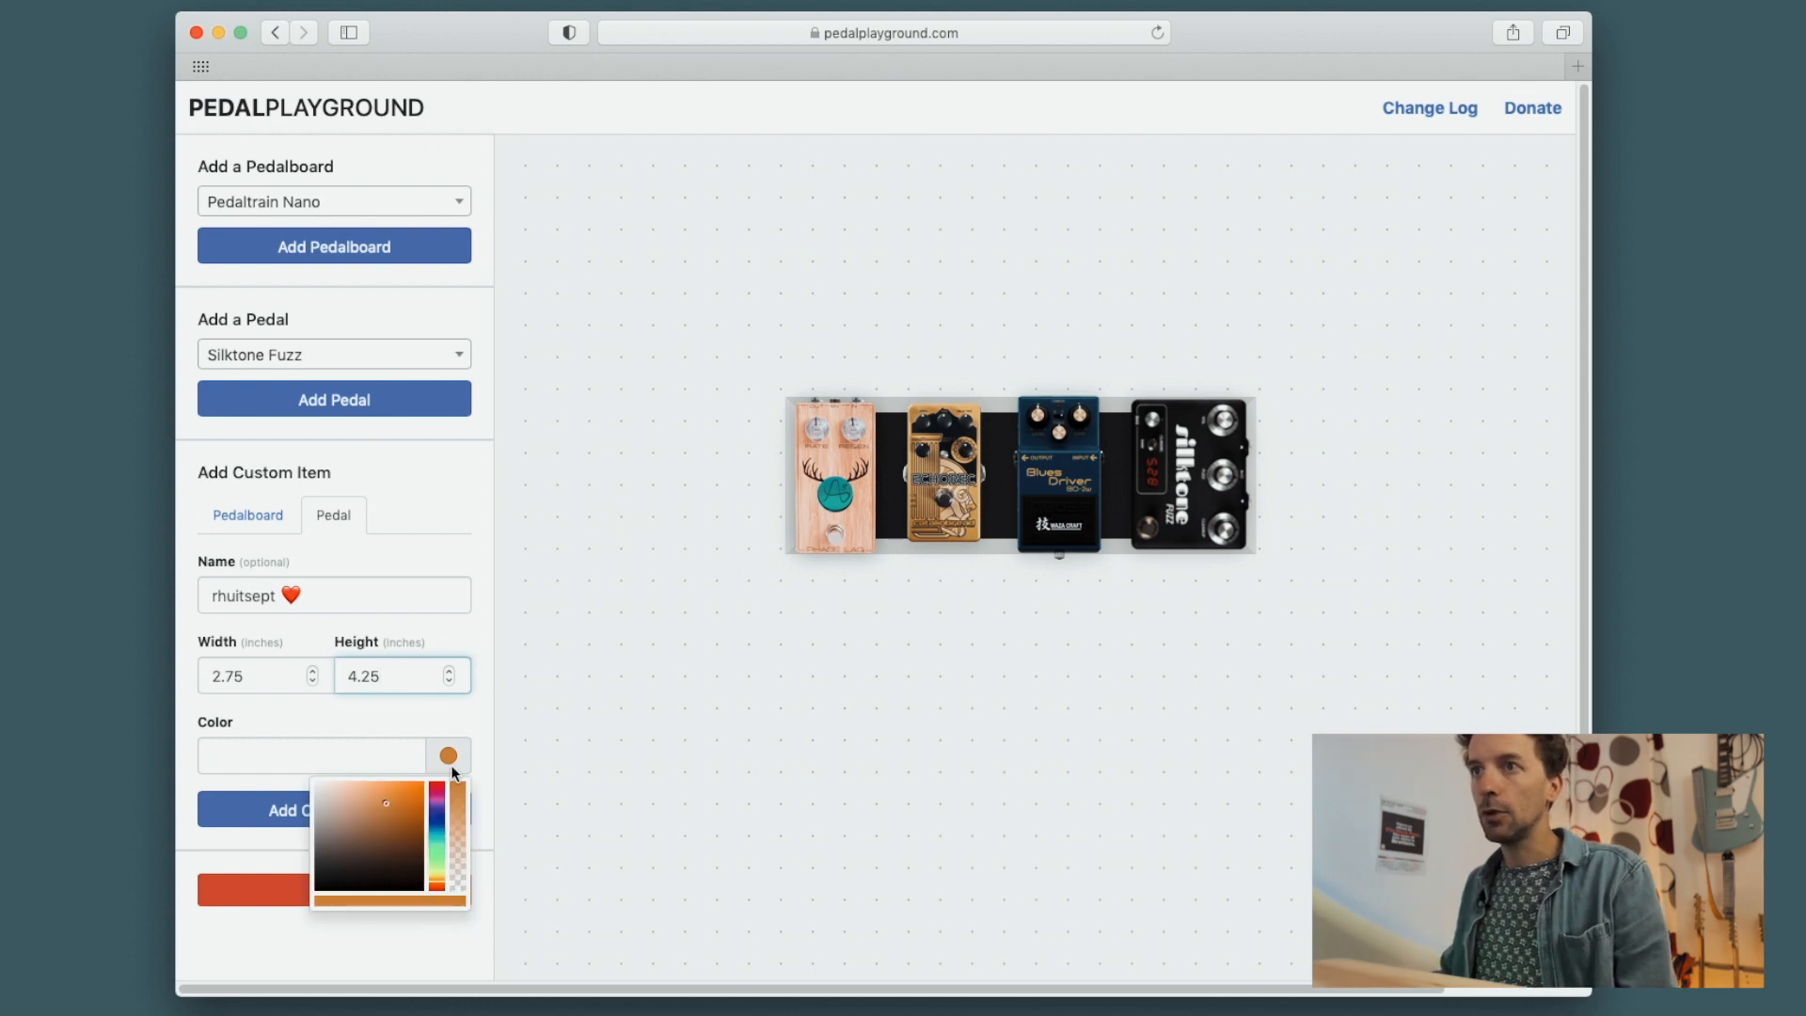
pyautogui.click(291, 839)
pyautogui.click(293, 758)
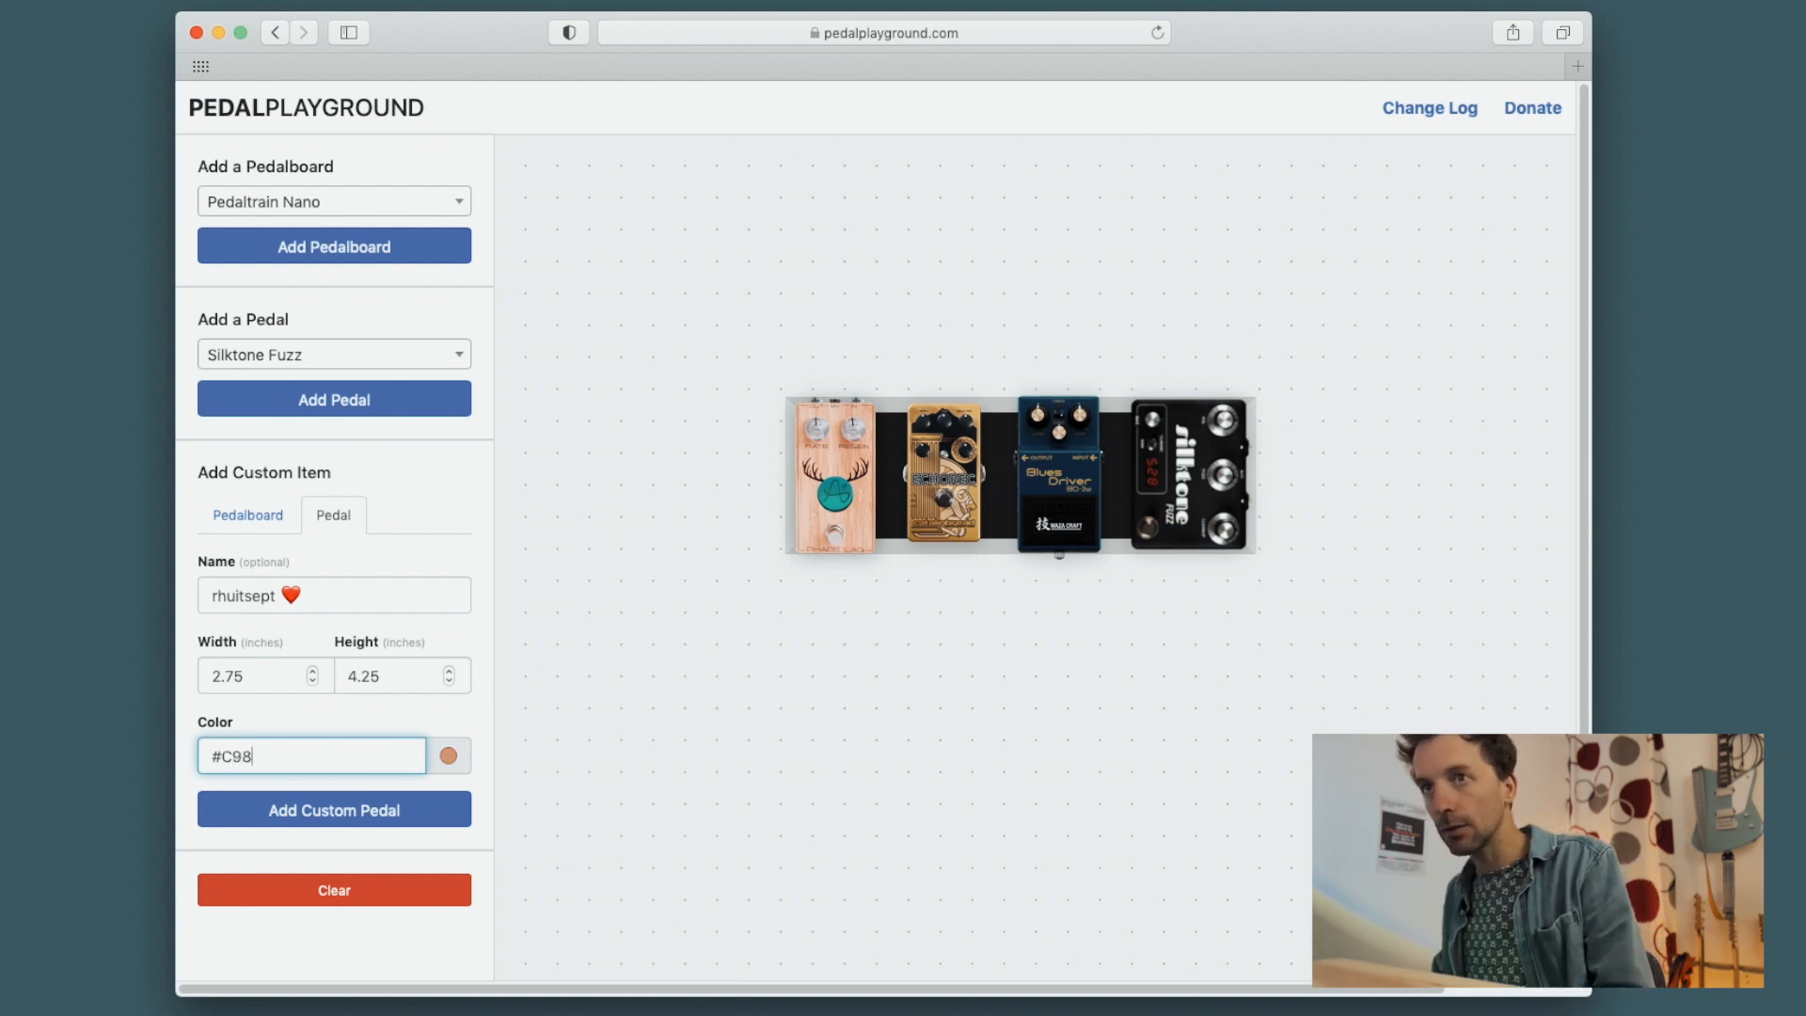
pyautogui.press('Tab')
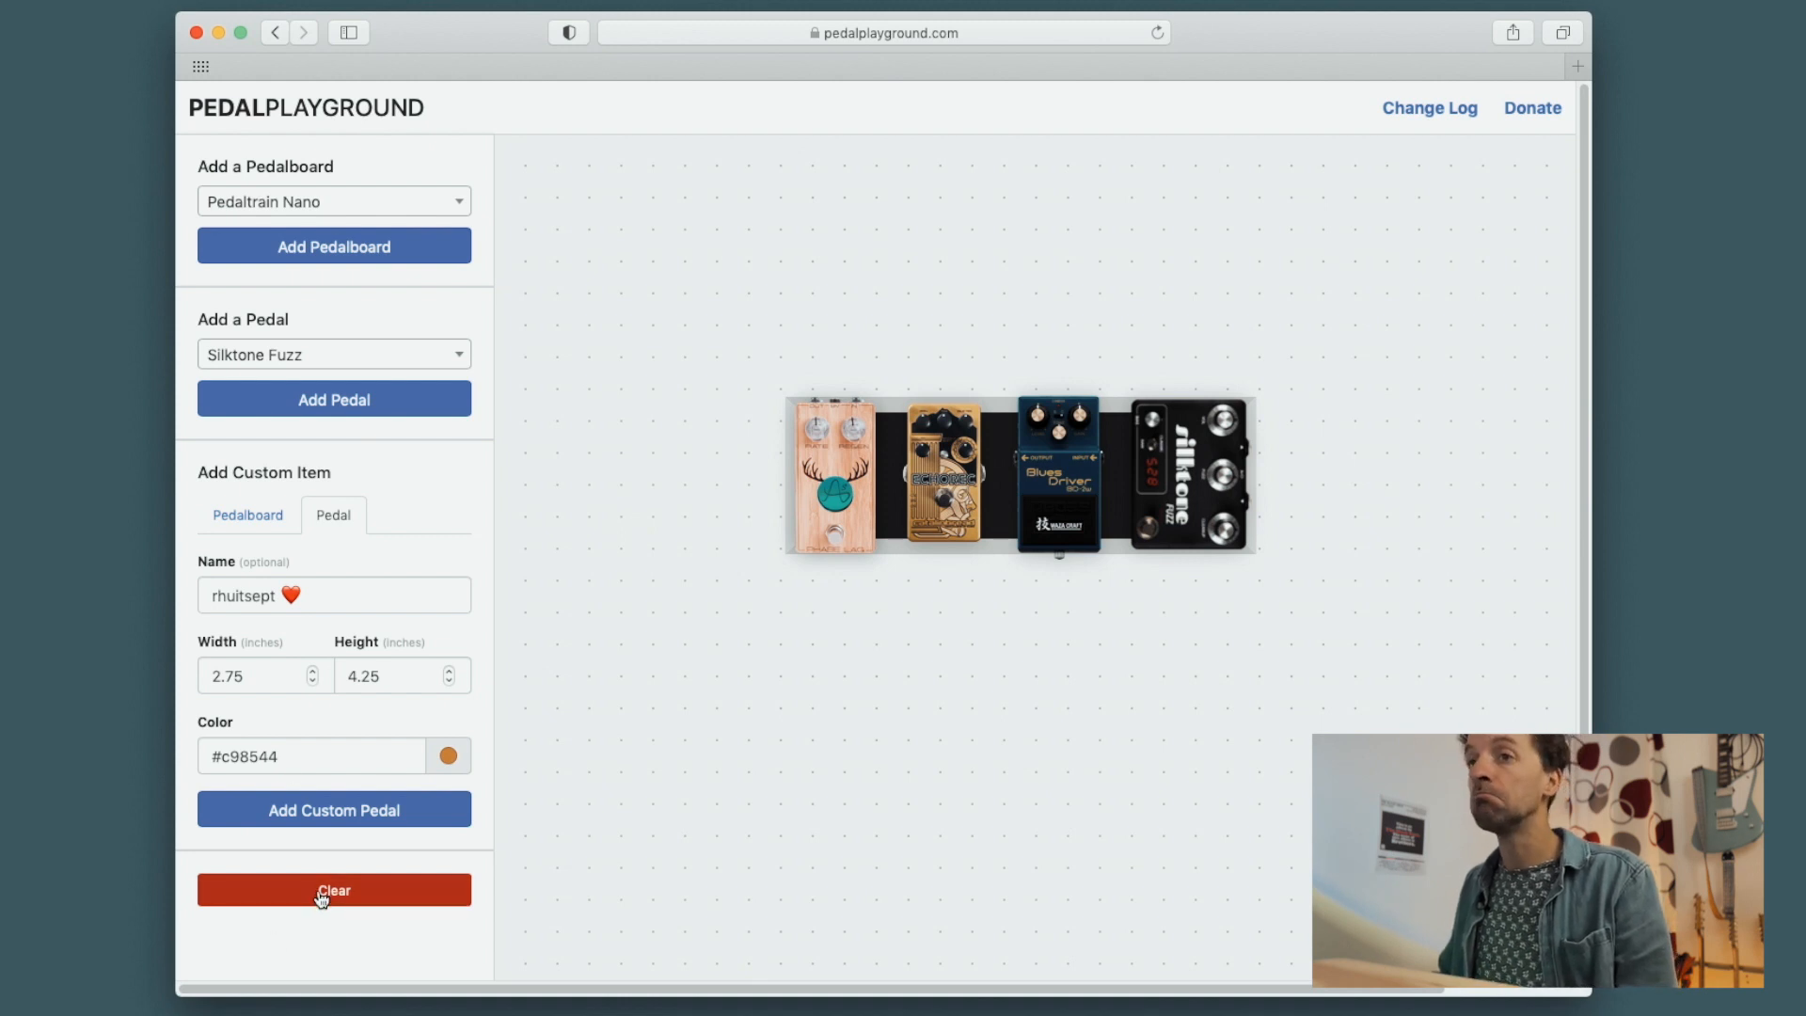
pyautogui.click(376, 820)
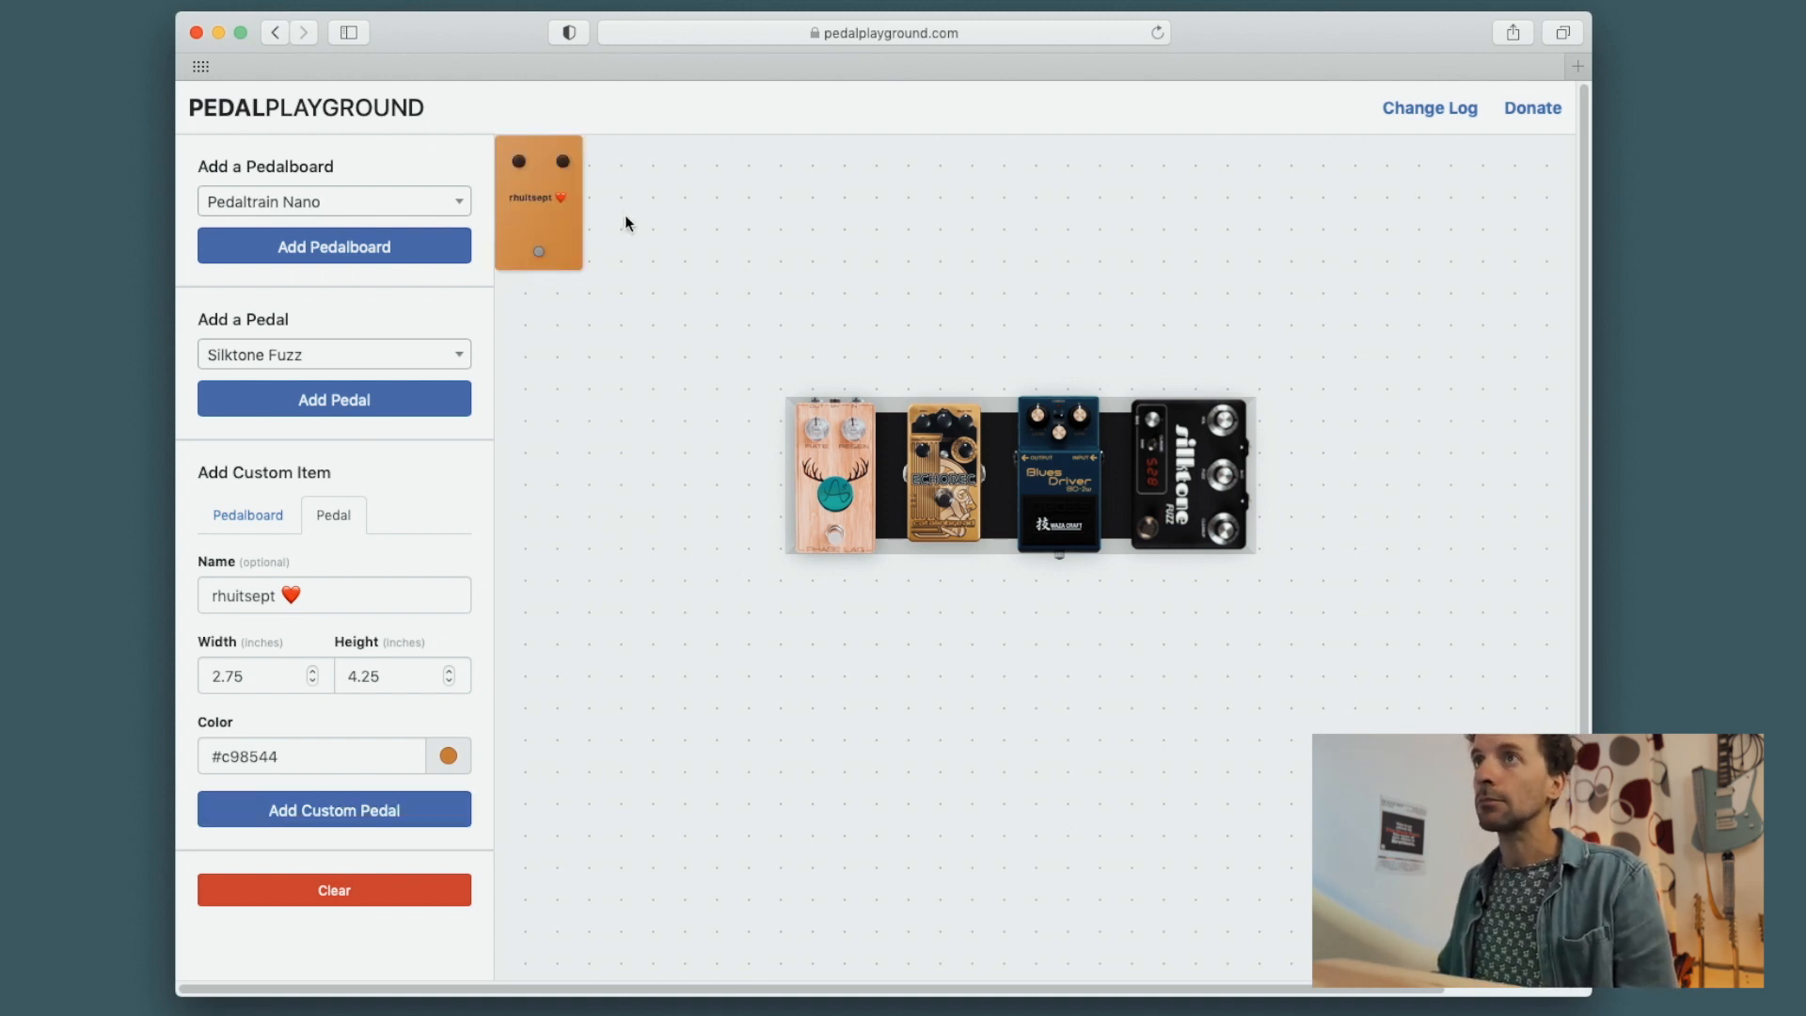
# Place the rhuitsept pedal at the Blues Driver's spot on the board and delete the Blues Driver.
pyautogui.moveTo(525, 195); pyautogui.dragTo(1049, 443)
pyautogui.click(1081, 418)
pyautogui.click(1123, 396)
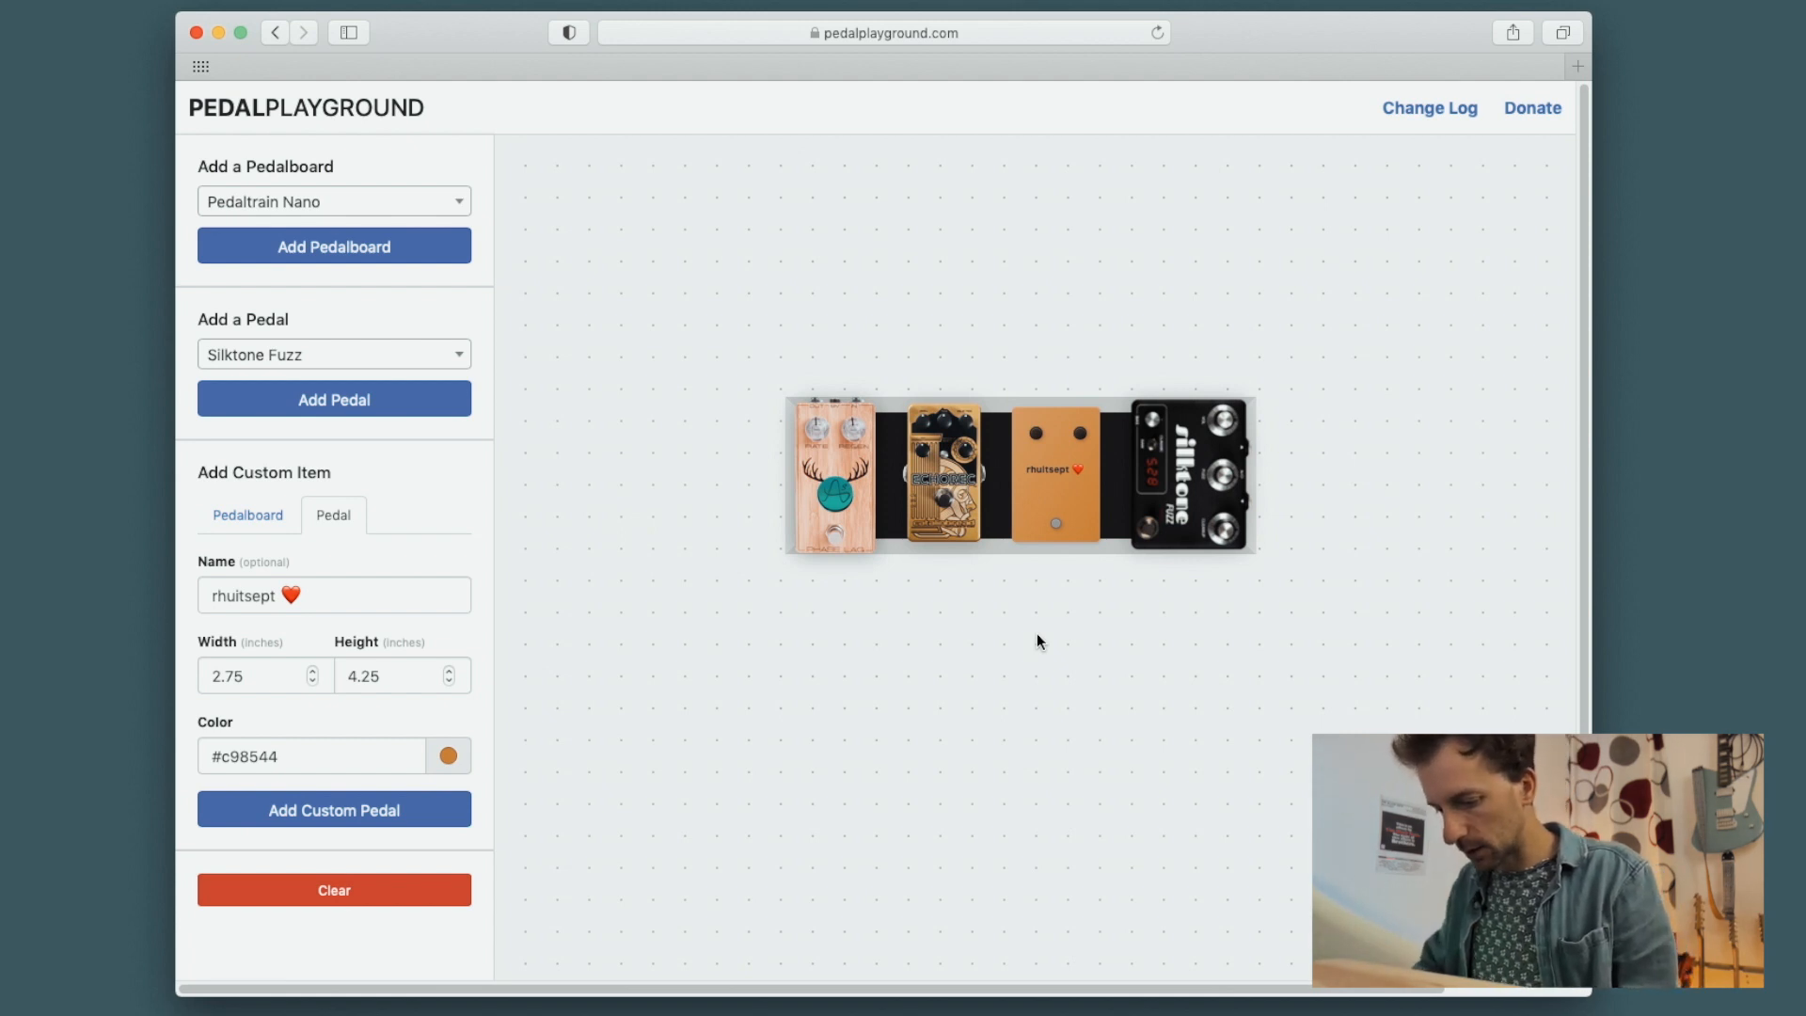
# Capture a screenshot cropped closely around the finished pedalboard and preview the saved image.
pyautogui.press('super+shift+5')
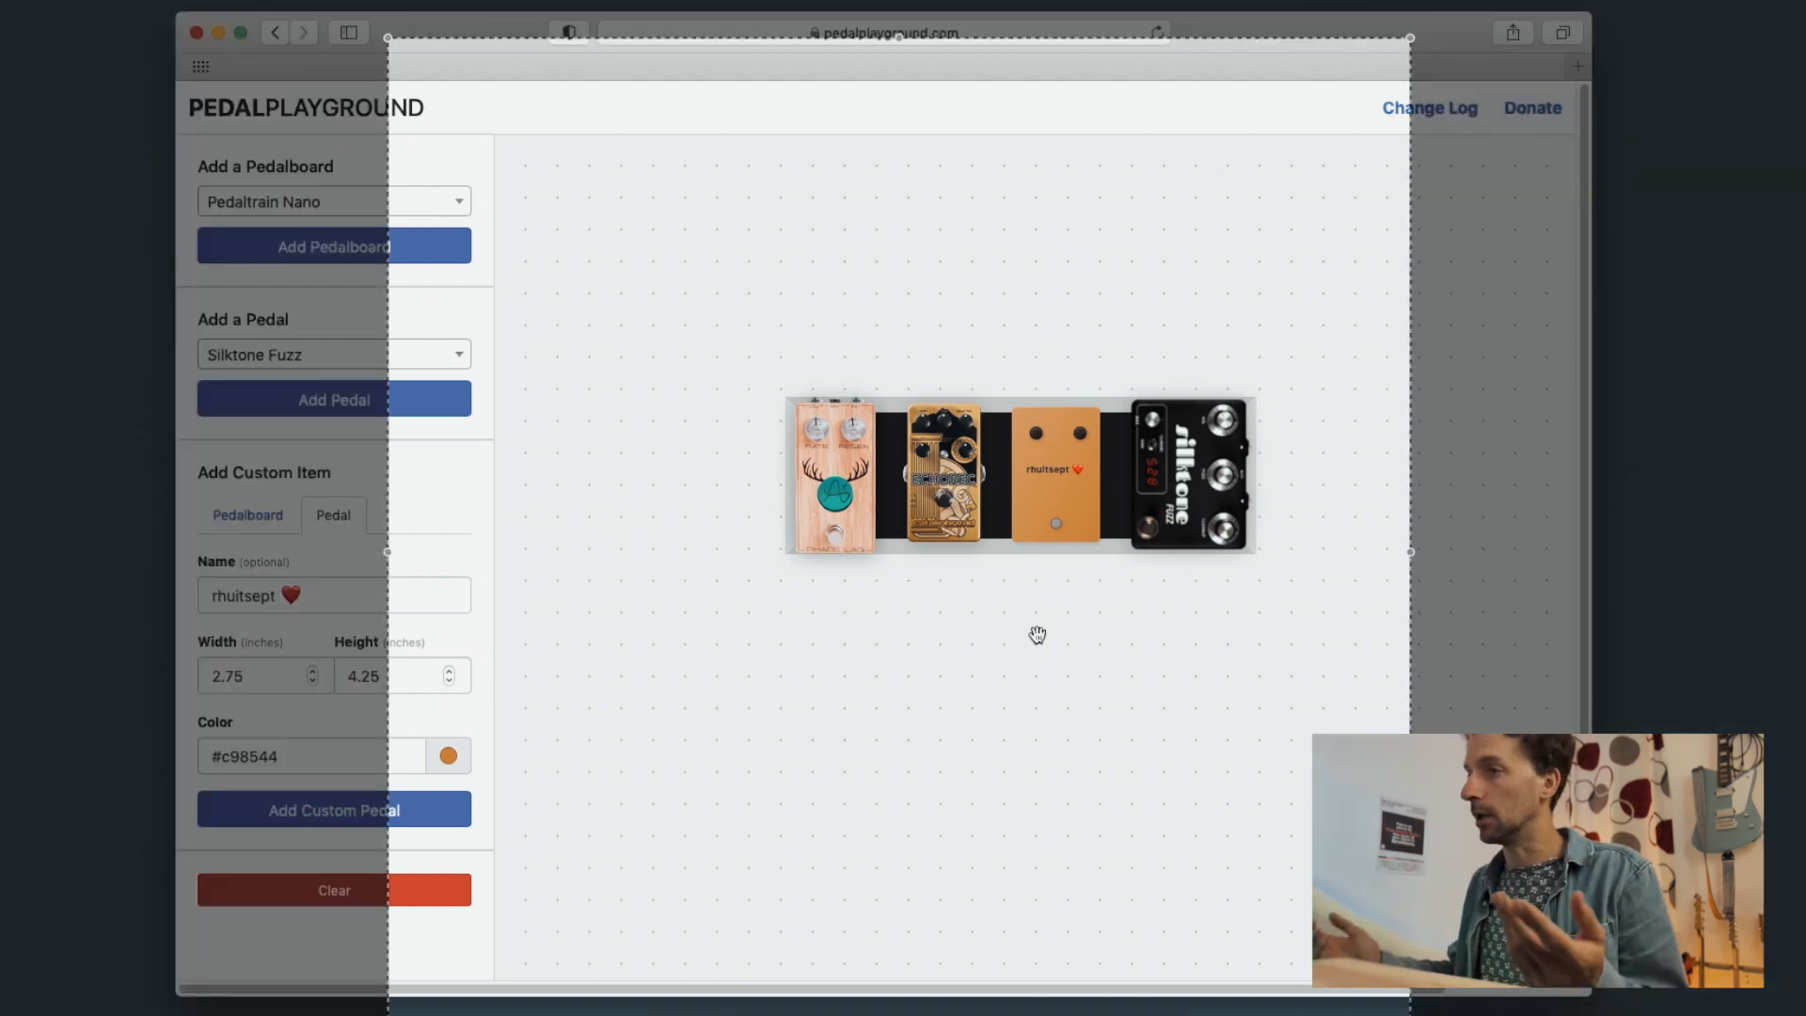
pyautogui.moveTo(1412, 38); pyautogui.dragTo(1285, 364)
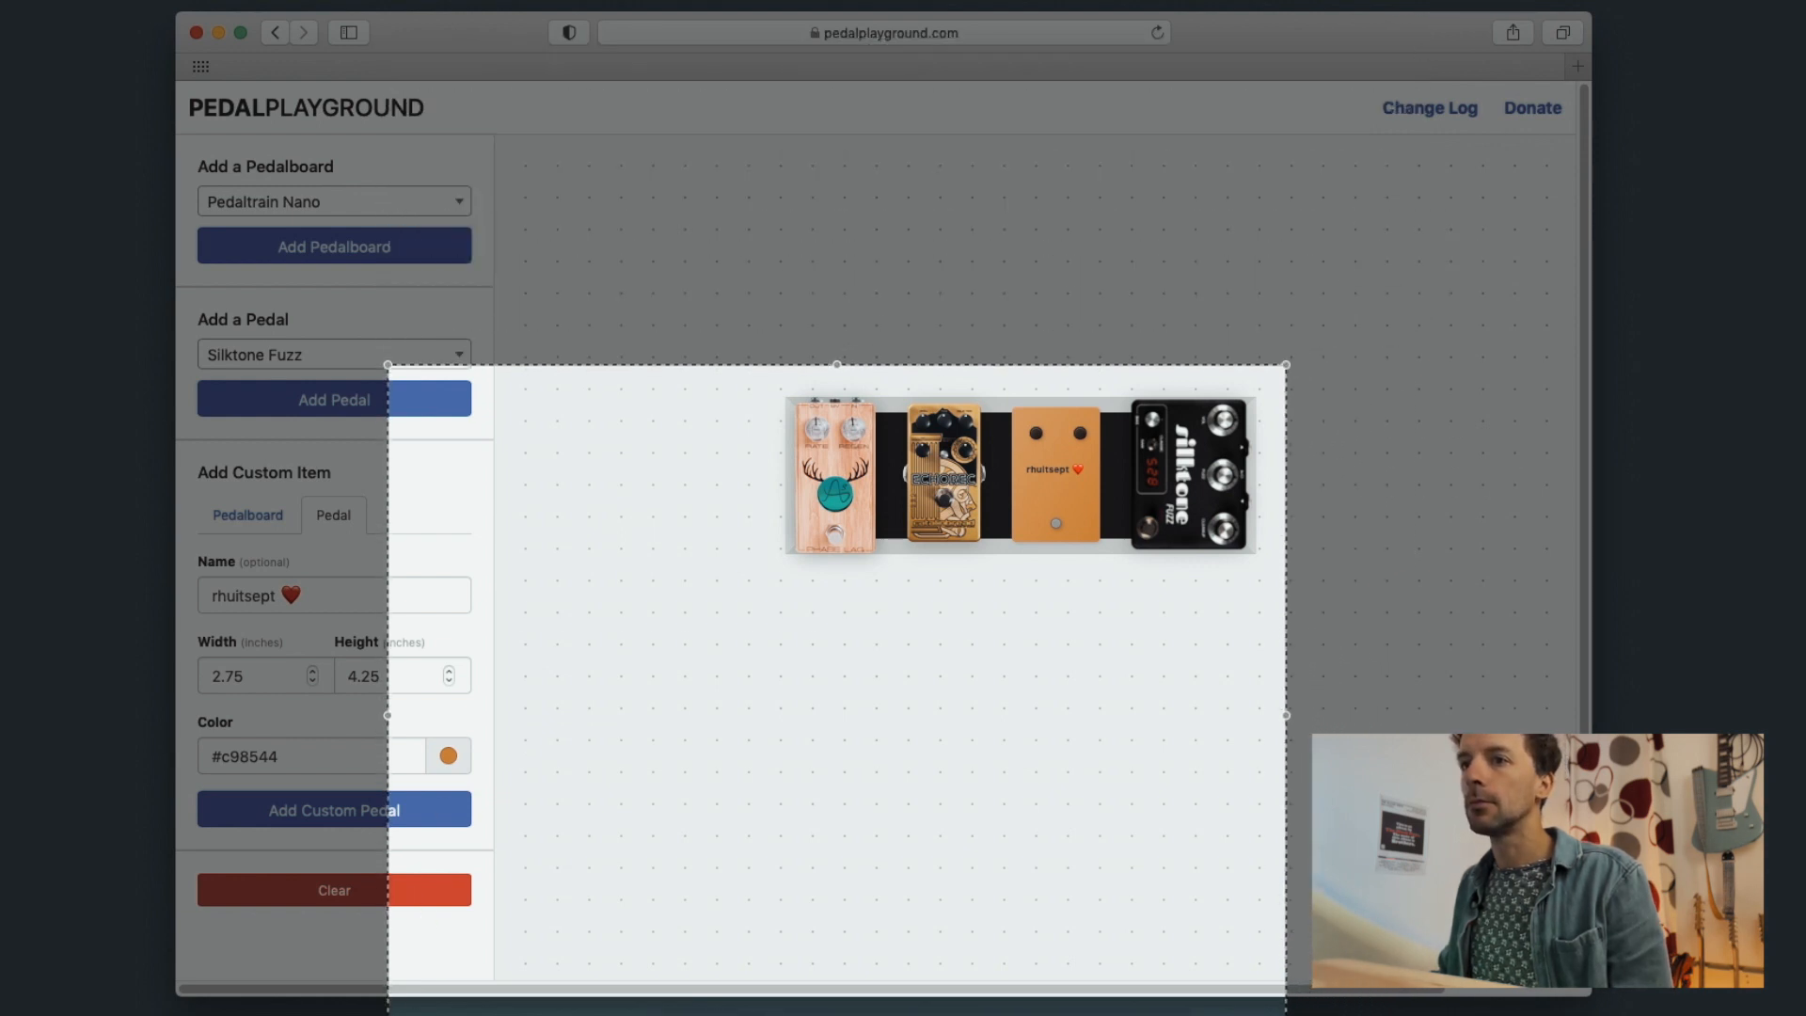
pyautogui.moveTo(387, 1011); pyautogui.dragTo(759, 572)
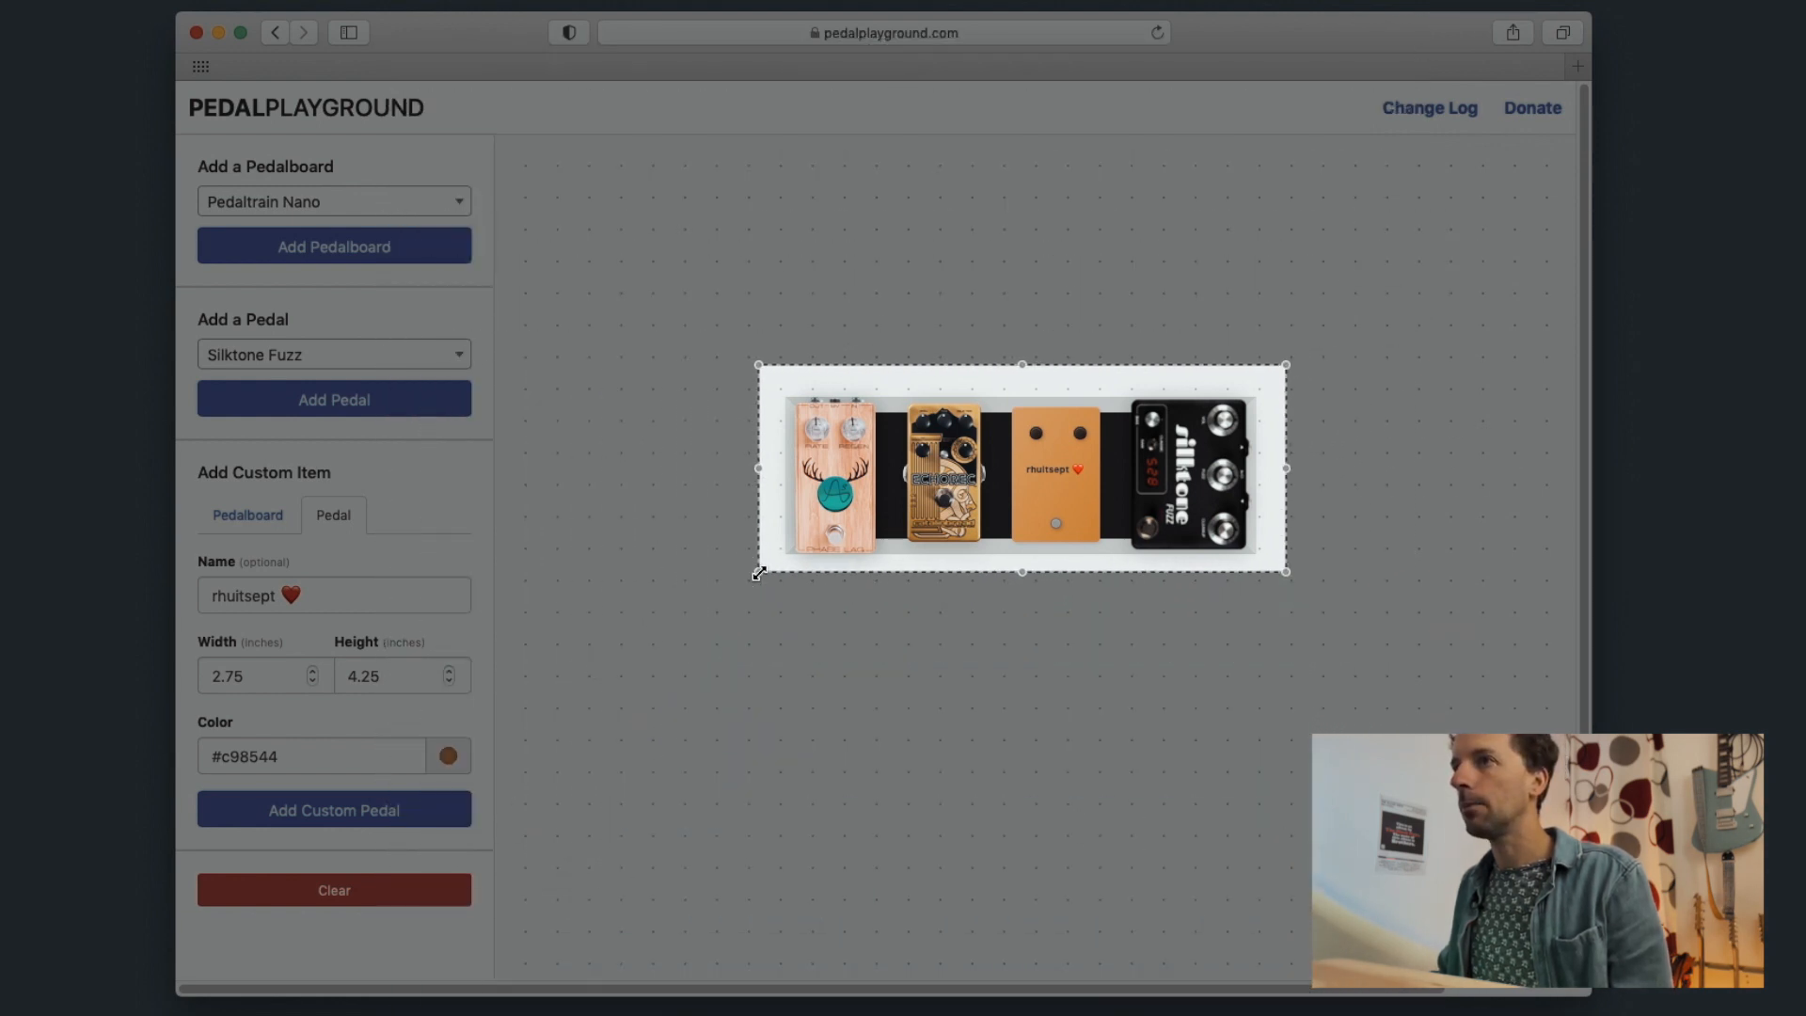
pyautogui.press('Return')
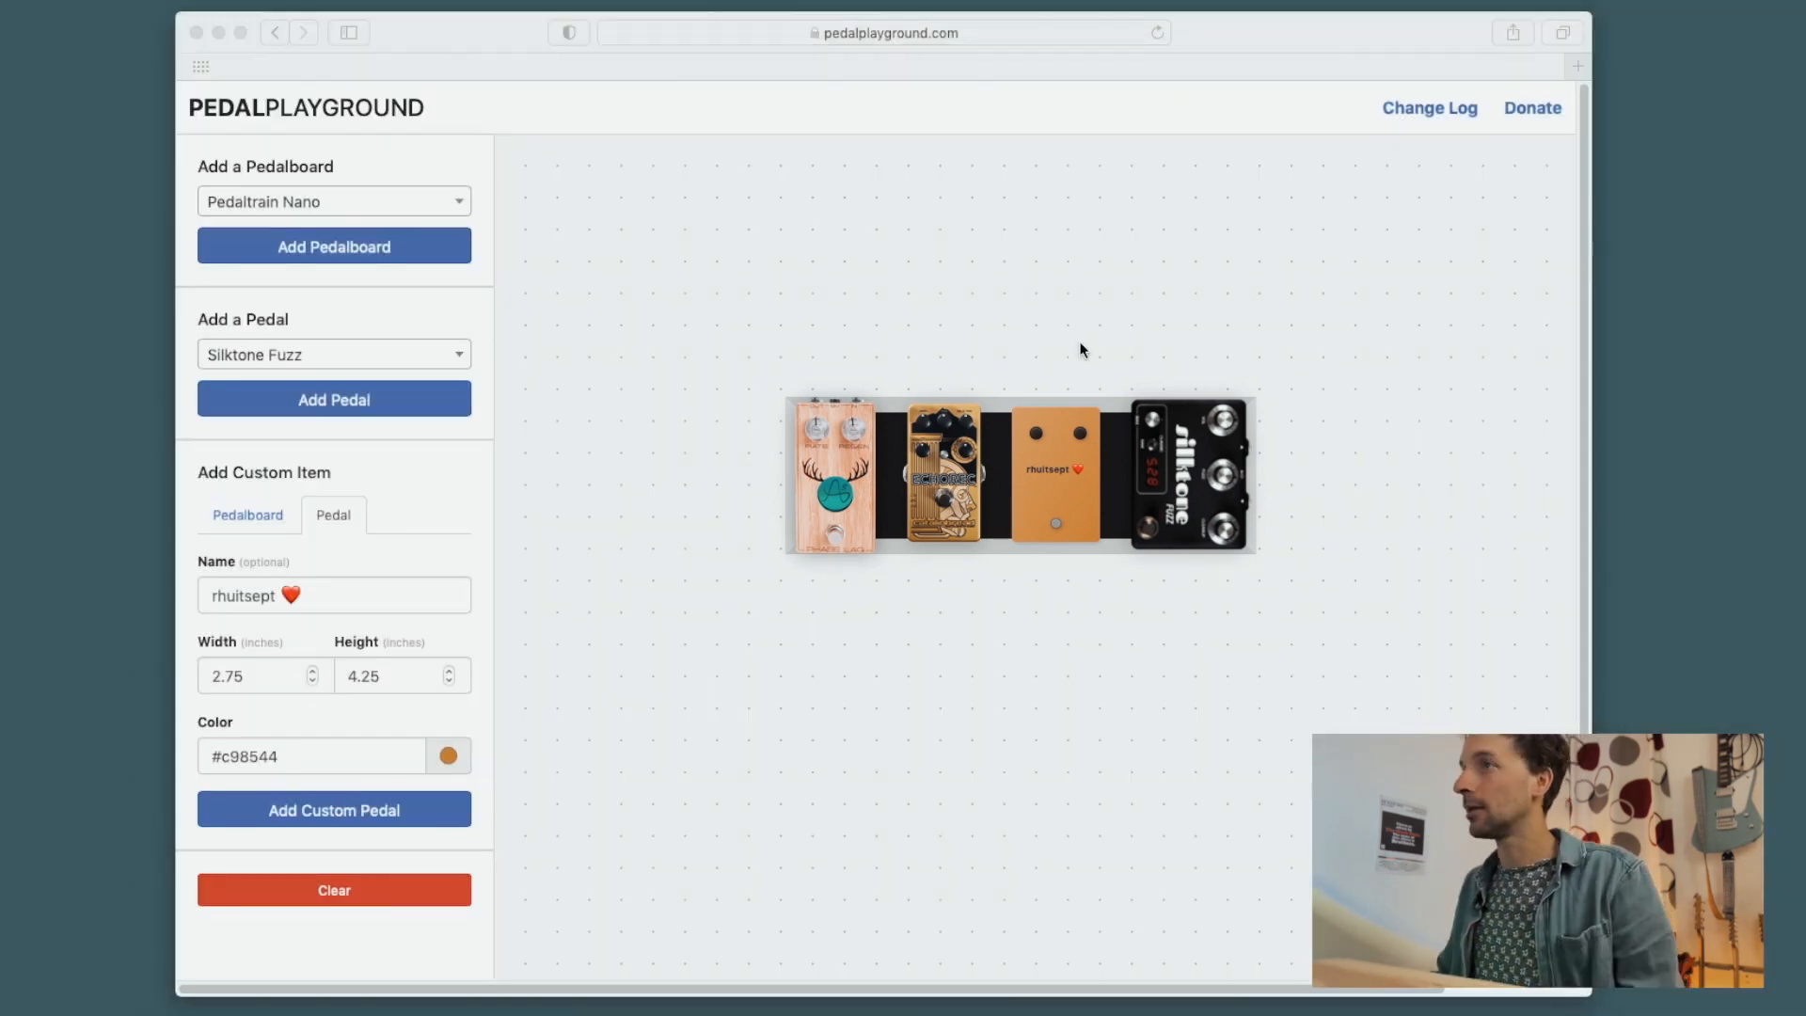
pyautogui.press('space')
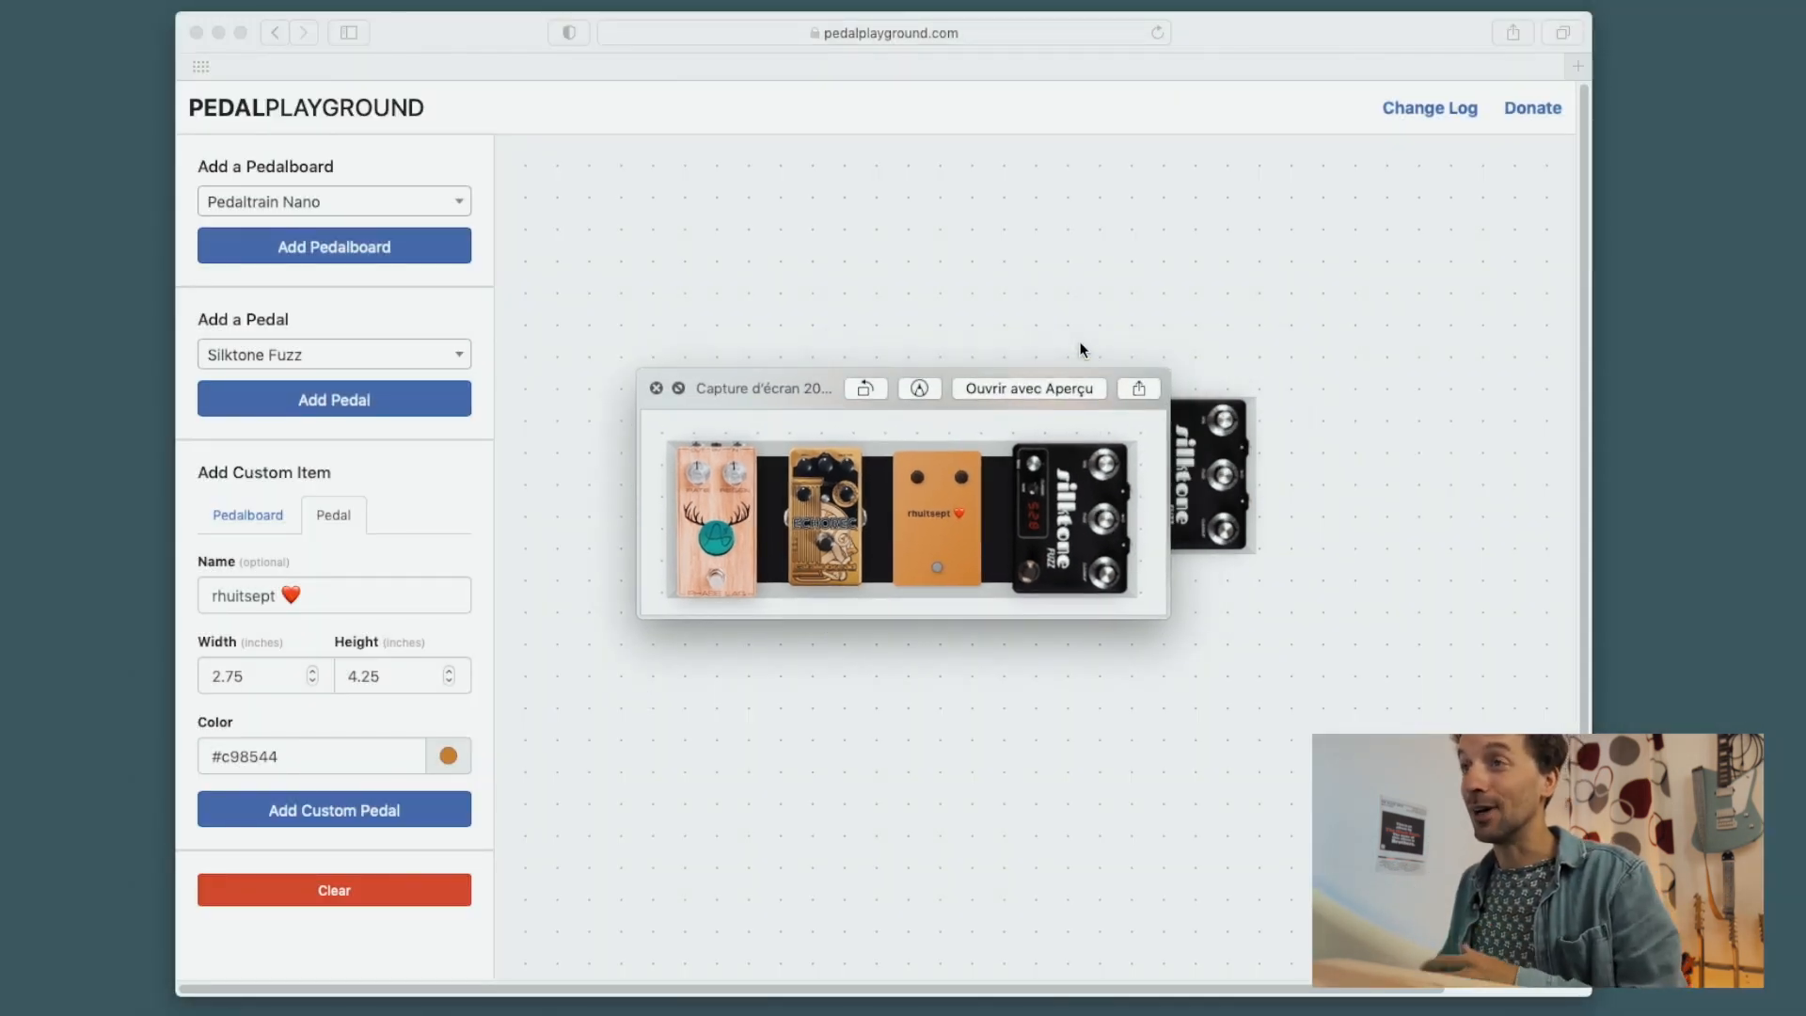